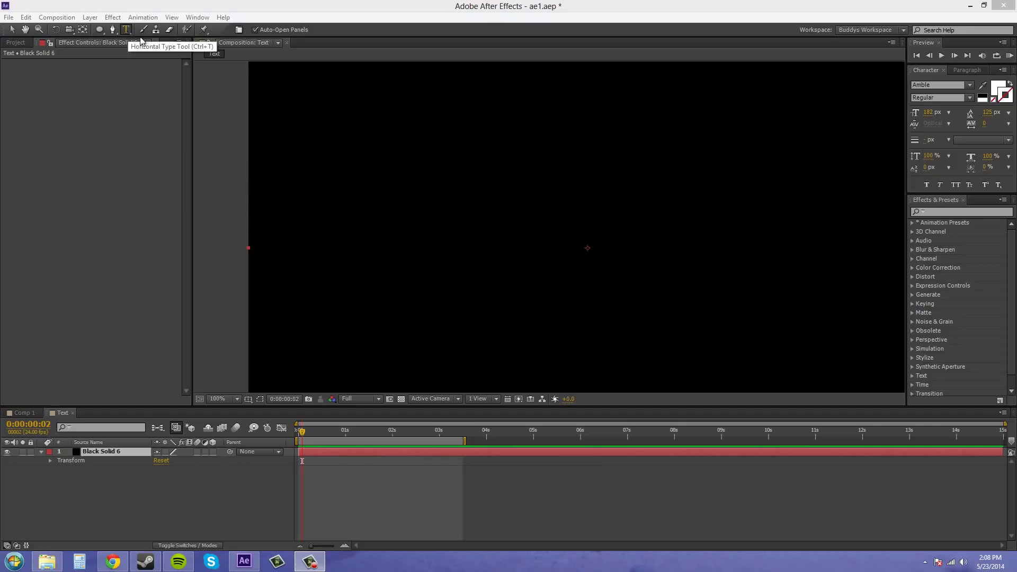
- Draw a paragraph text box across most of the composition and set its font size to 50 px
drag(325, 116, 875, 362)
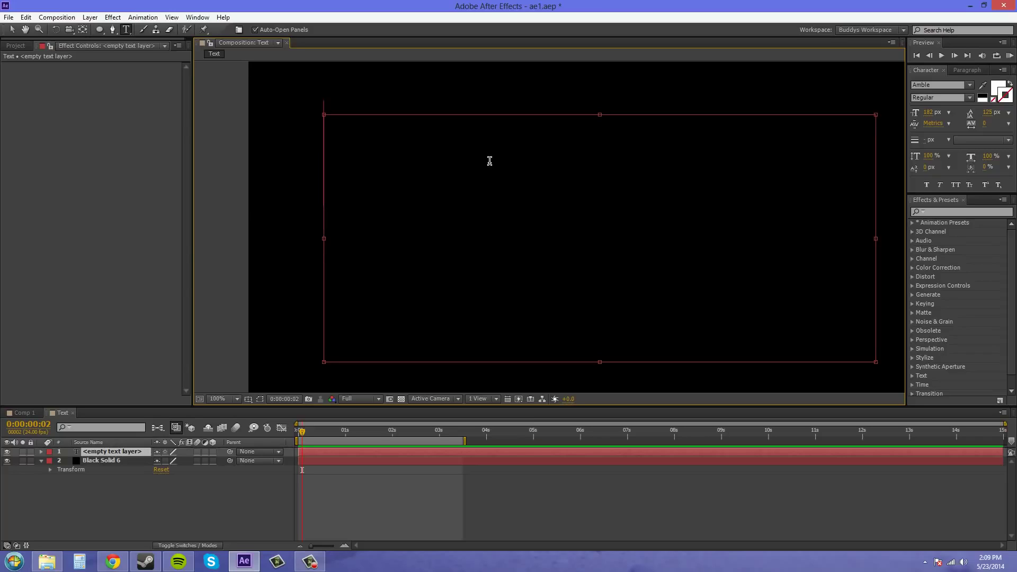
click(966, 69)
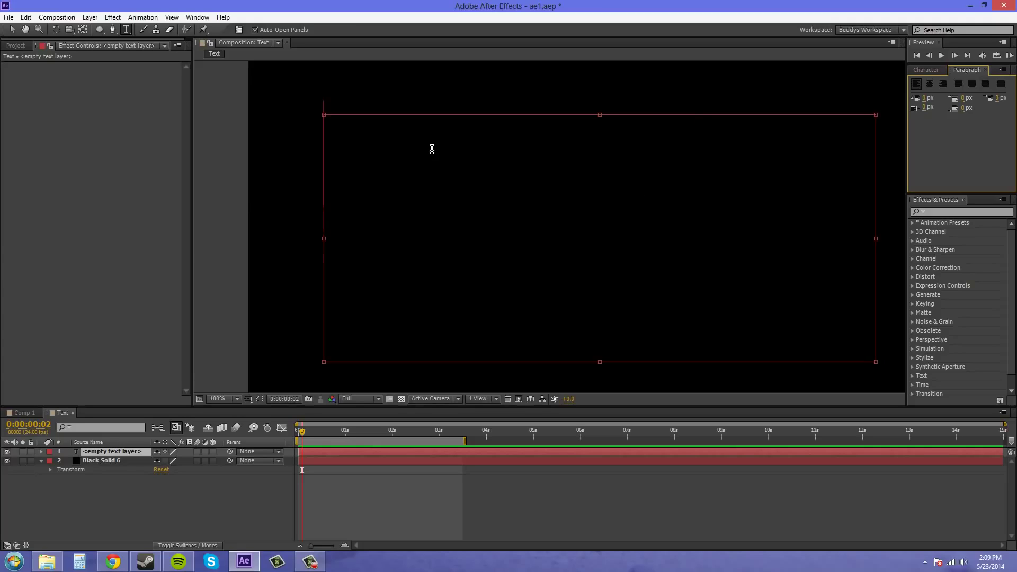
text(B)
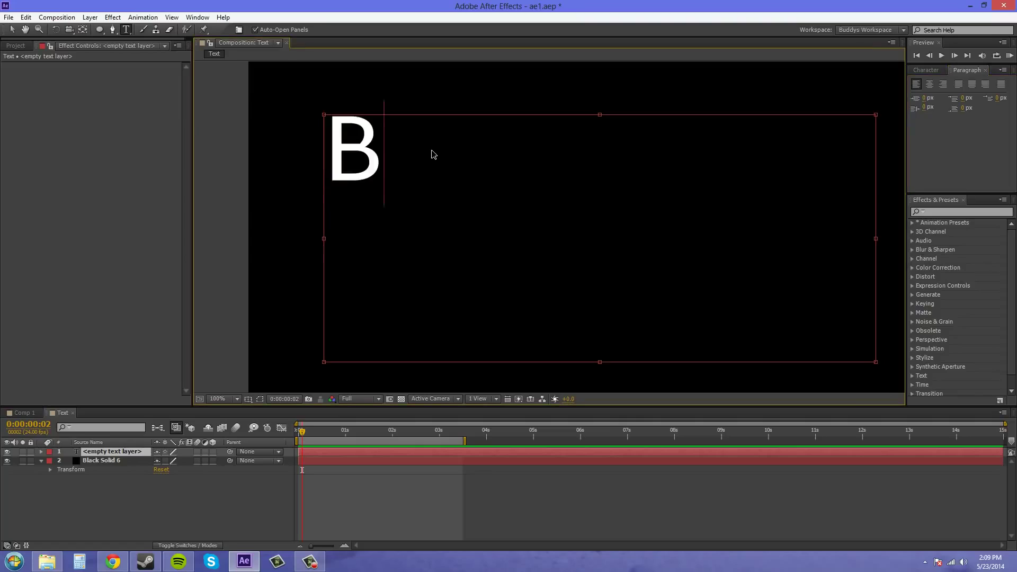
key(BackSpace)
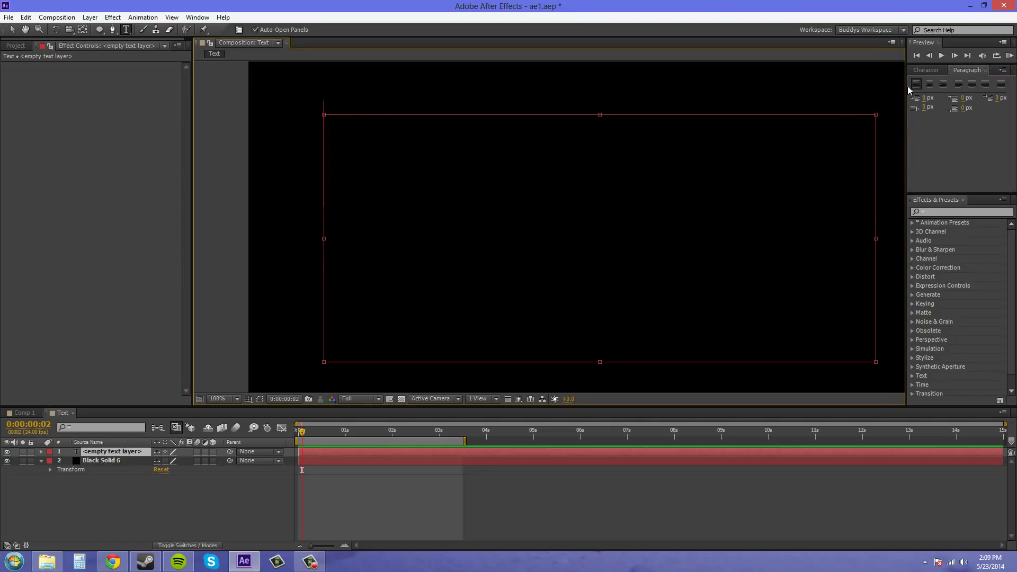
click(924, 70)
click(930, 114)
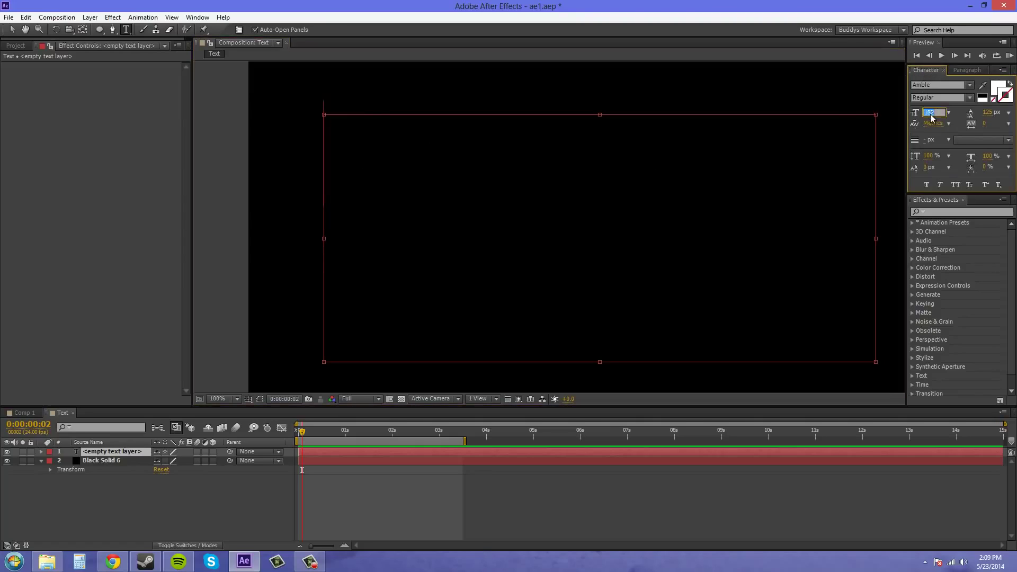
text(50)
click(525, 154)
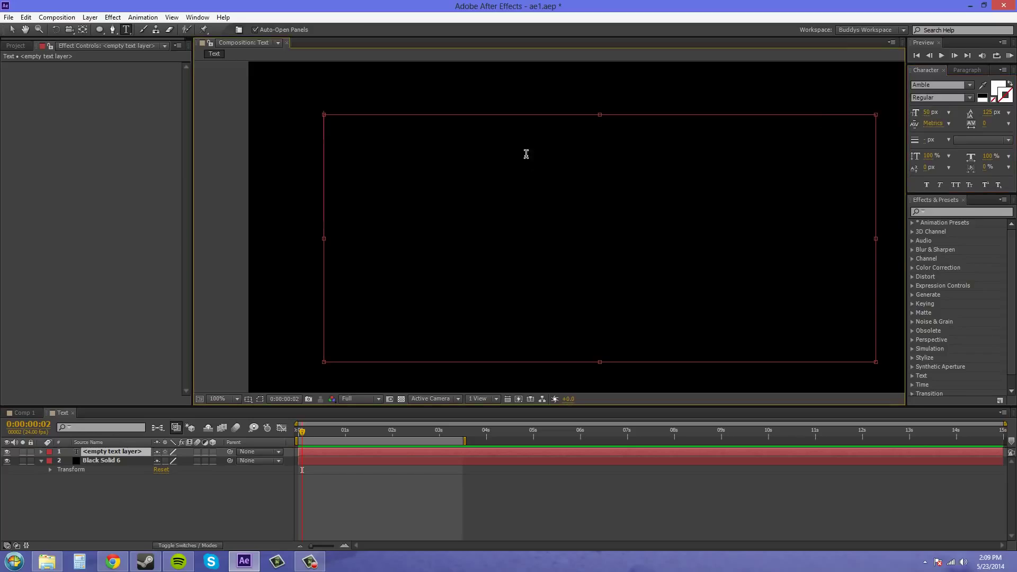
- Enter four lines in the text box: "Blah blah blah", "im a dirty tramp", "heres more text" and "new boston is back. Where's Bucky????"
text(Blah blah blah)
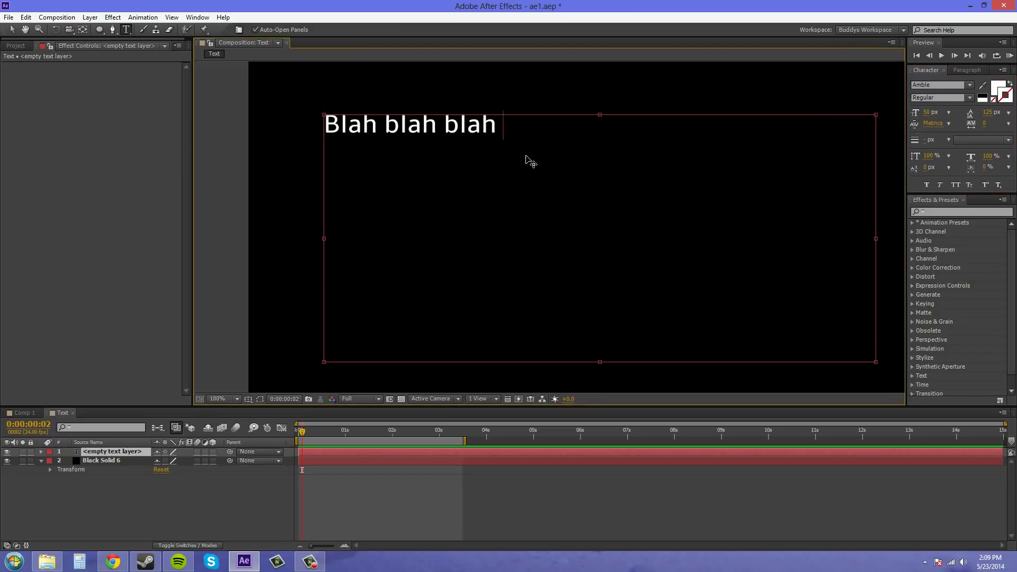
key(BackSpace)
key(Return)
text(im a dirty tramp)
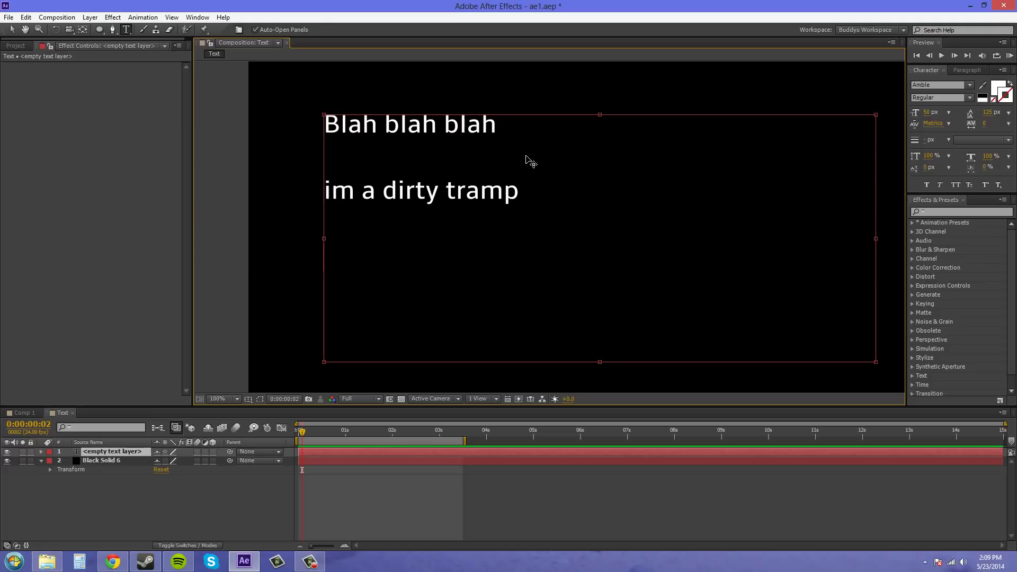
text(heres more )
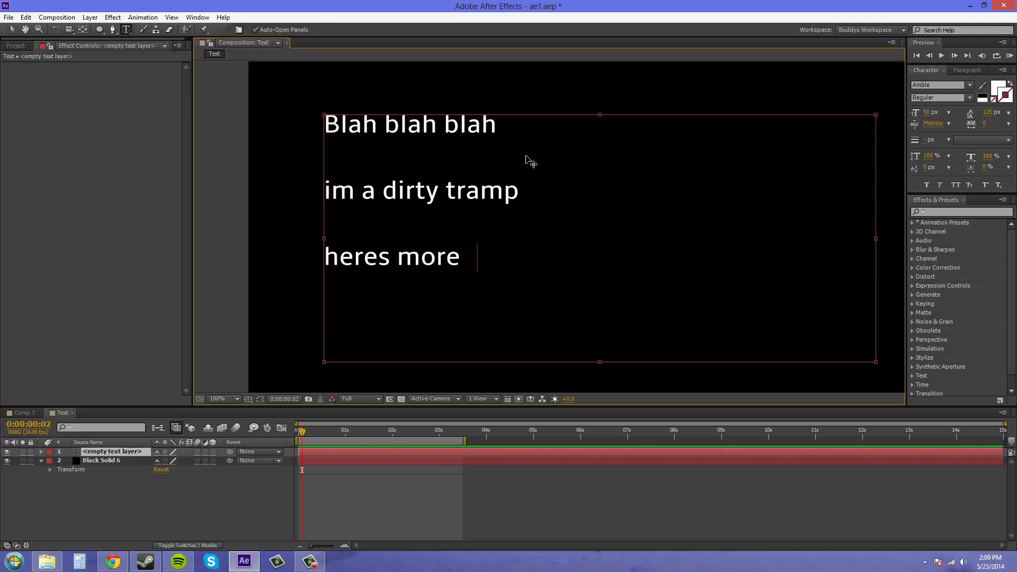
text(text)
key(Return)
text(new boston)
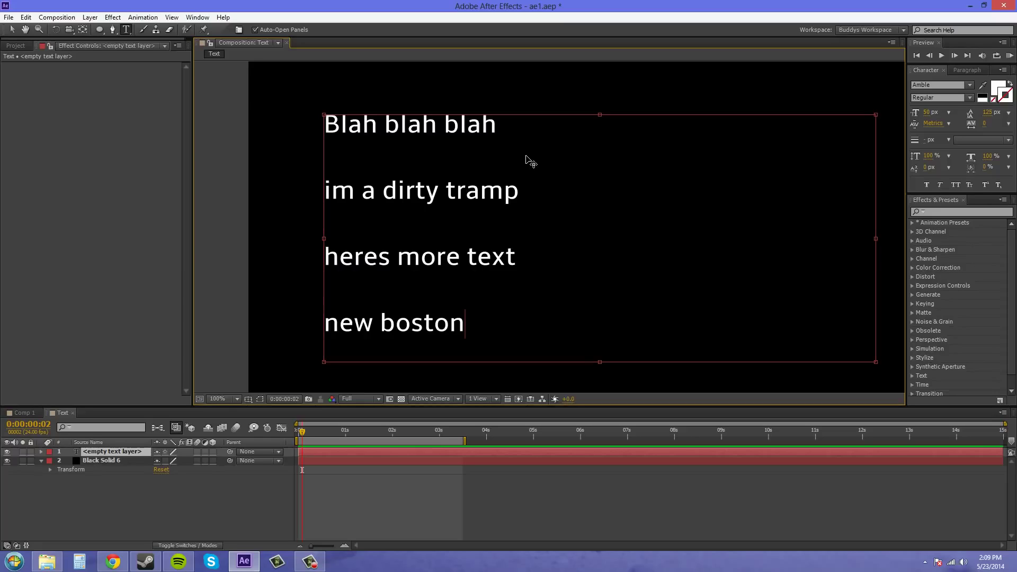
text( is back.  Where )
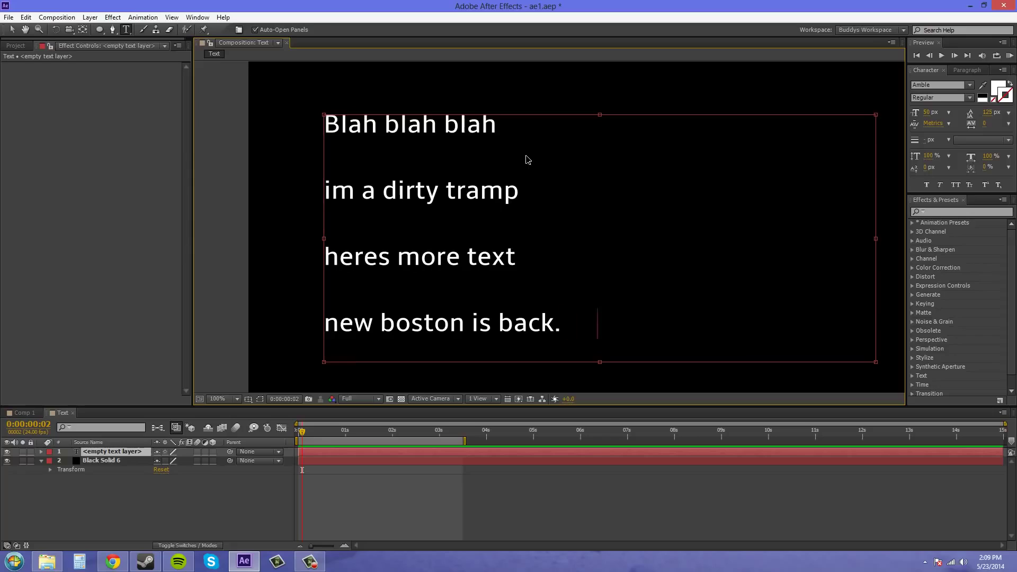
text('s Bucky???)
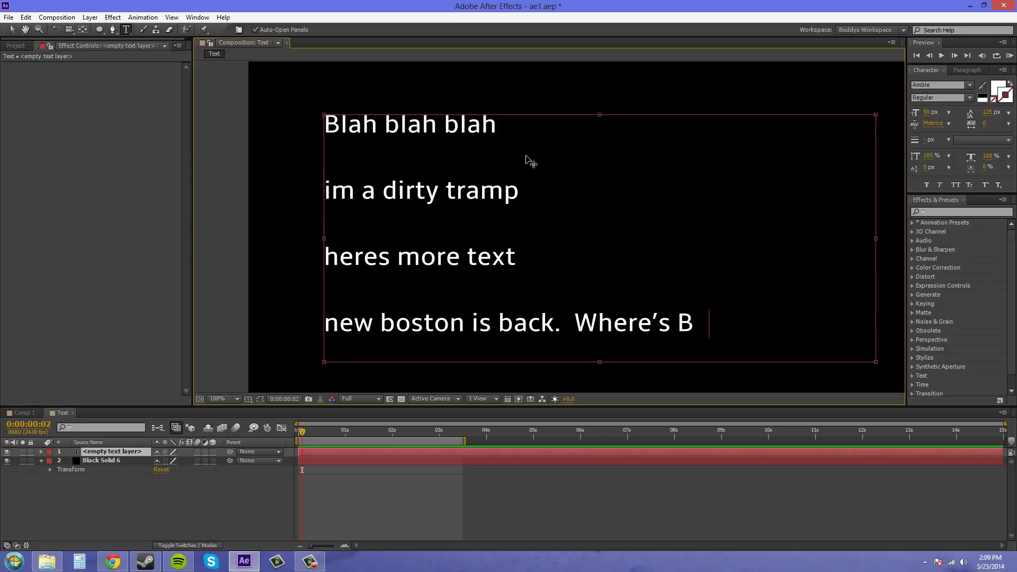
text(?)
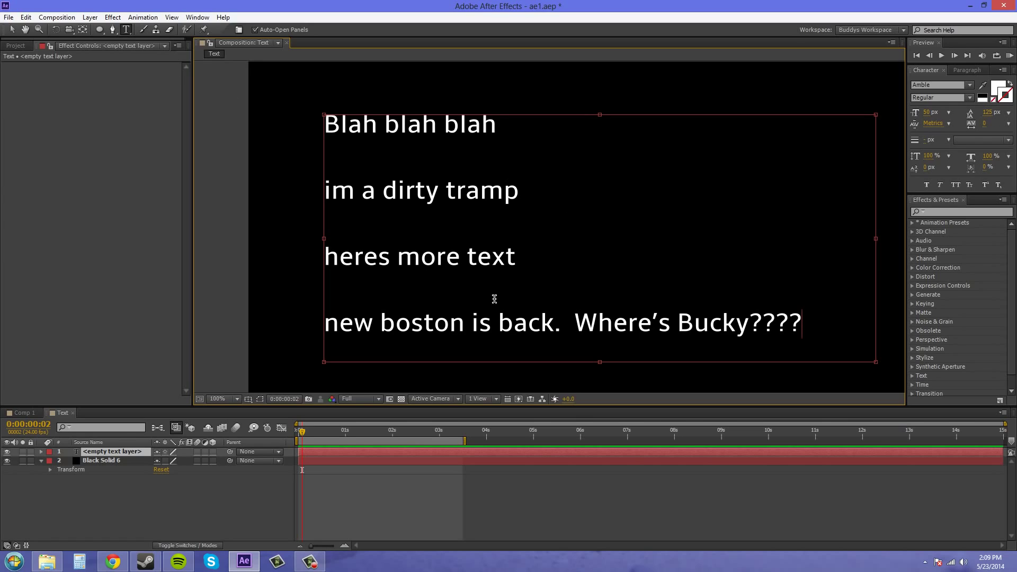
- Reduce the leading of all four text lines to 73 px
scroll(469, 171, down, 1)
scroll(497, 195, up, 1)
drag(455, 259, 418, 254)
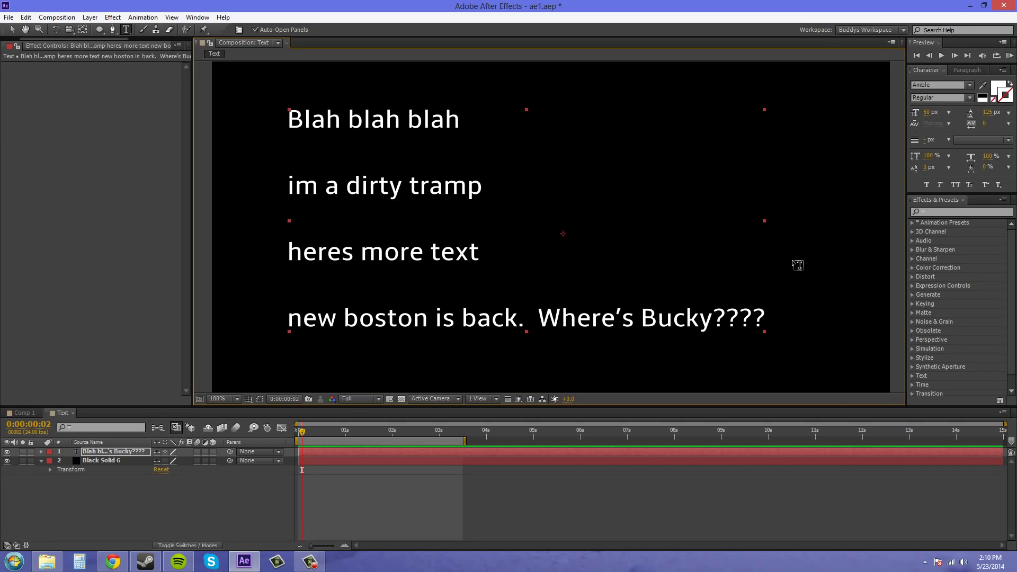
drag(761, 313, 286, 127)
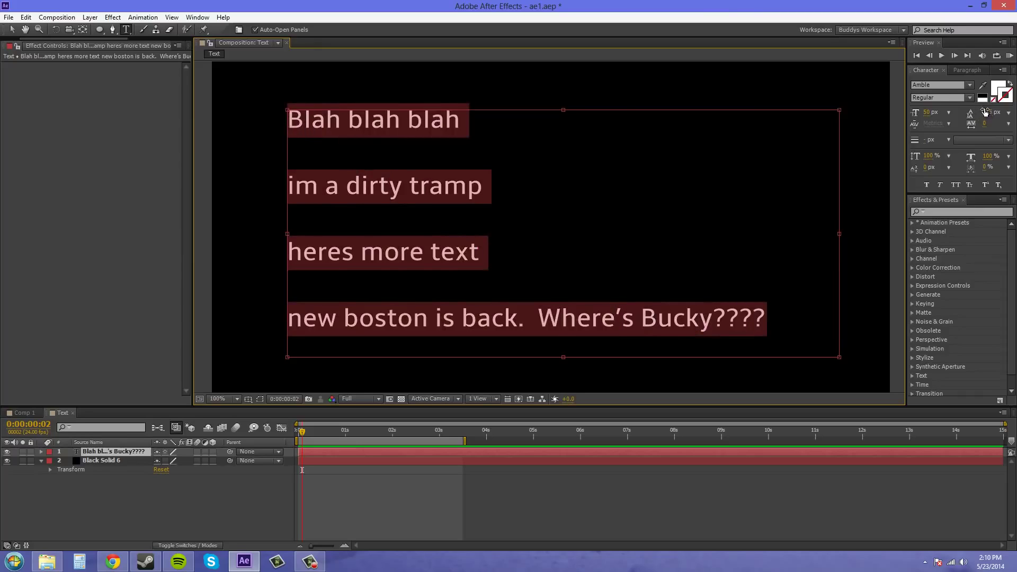
drag(985, 112, 962, 114)
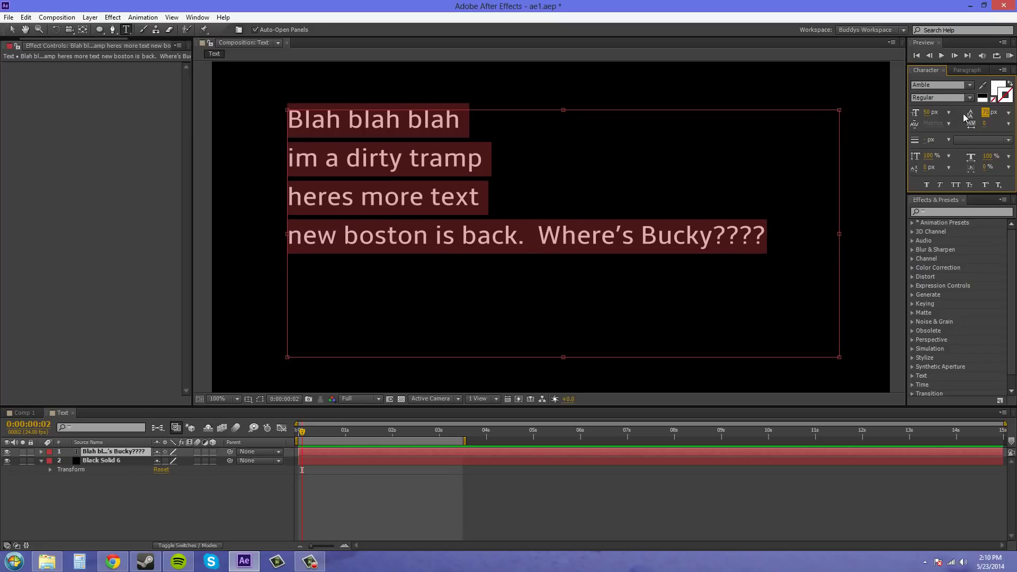
click(729, 224)
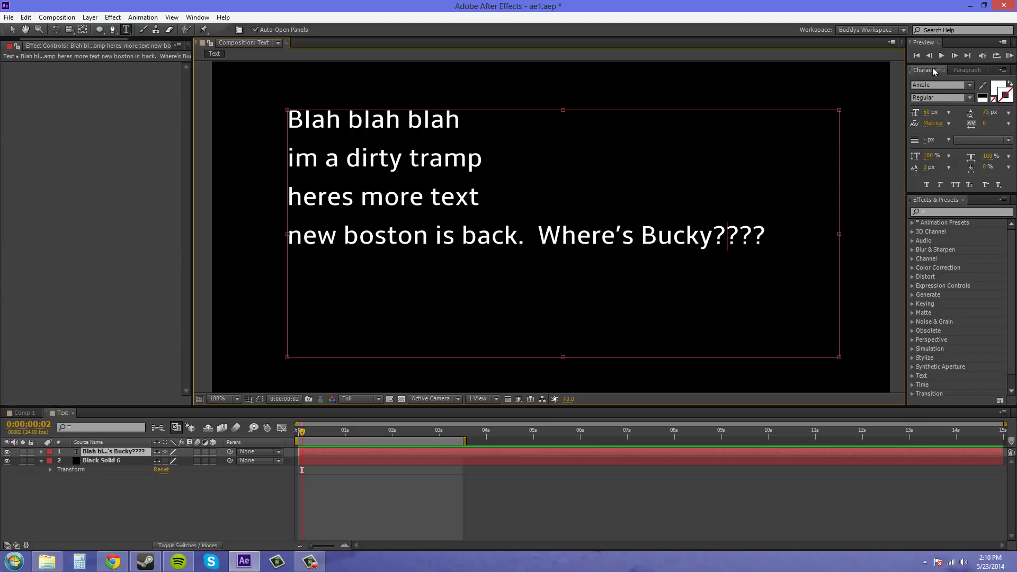
- Try center alignment on the last text line and restore its left alignment
click(967, 70)
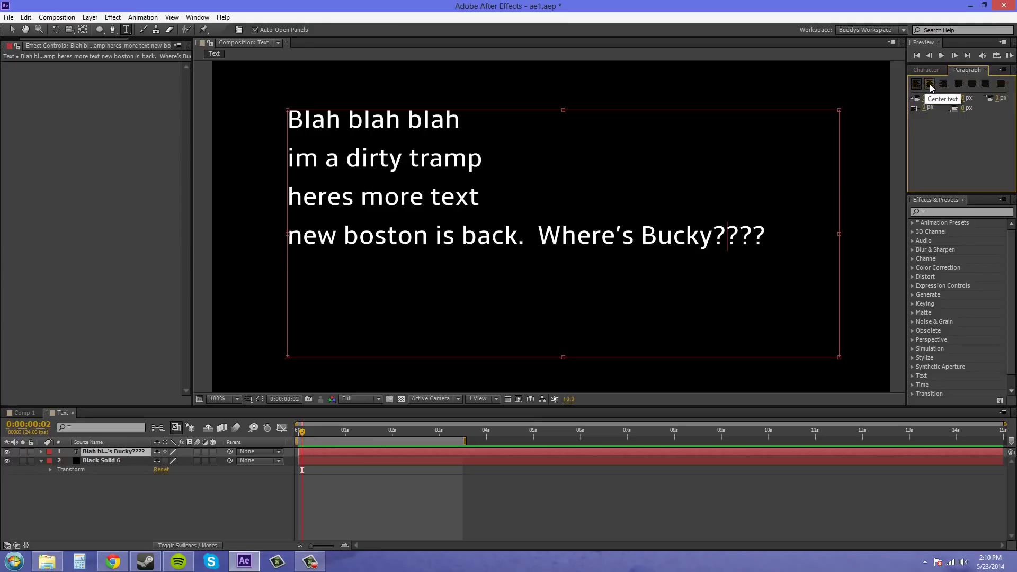
drag(779, 235, 259, 123)
click(758, 235)
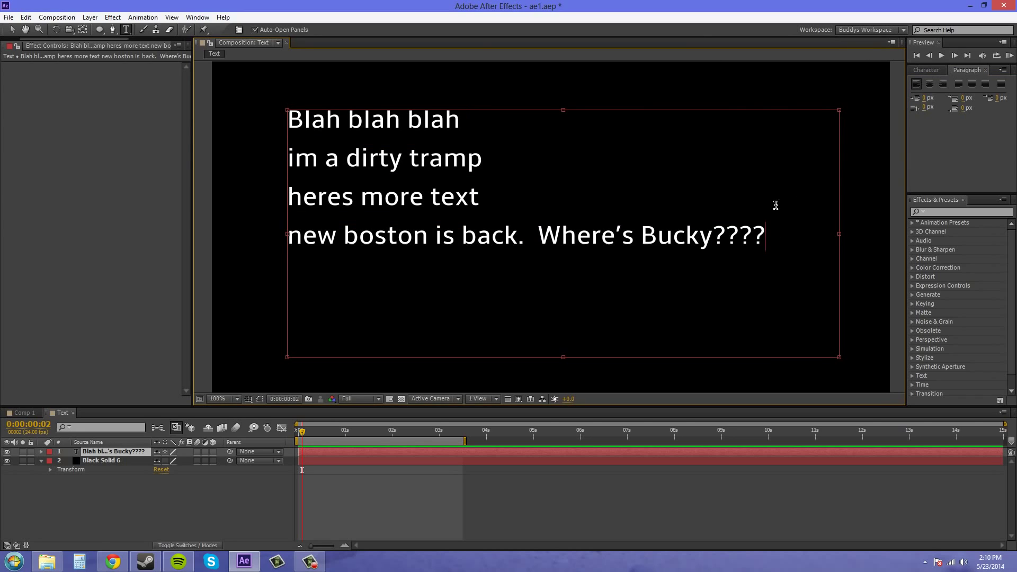
click(929, 83)
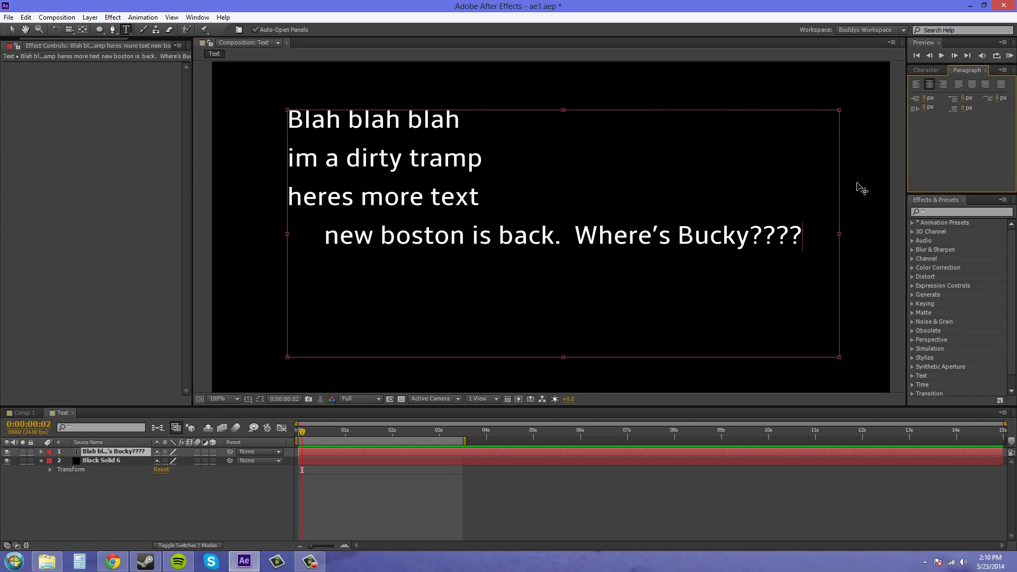
click(916, 83)
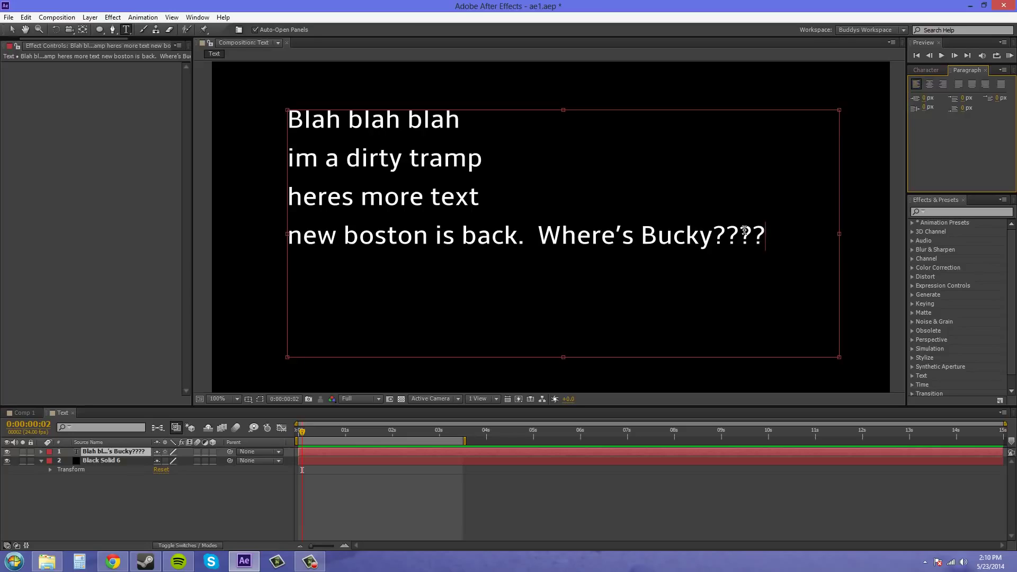
- Center the "Blah blah blah" line, right-align "im a dirty tramp", and center "heres more text"
click(483, 198)
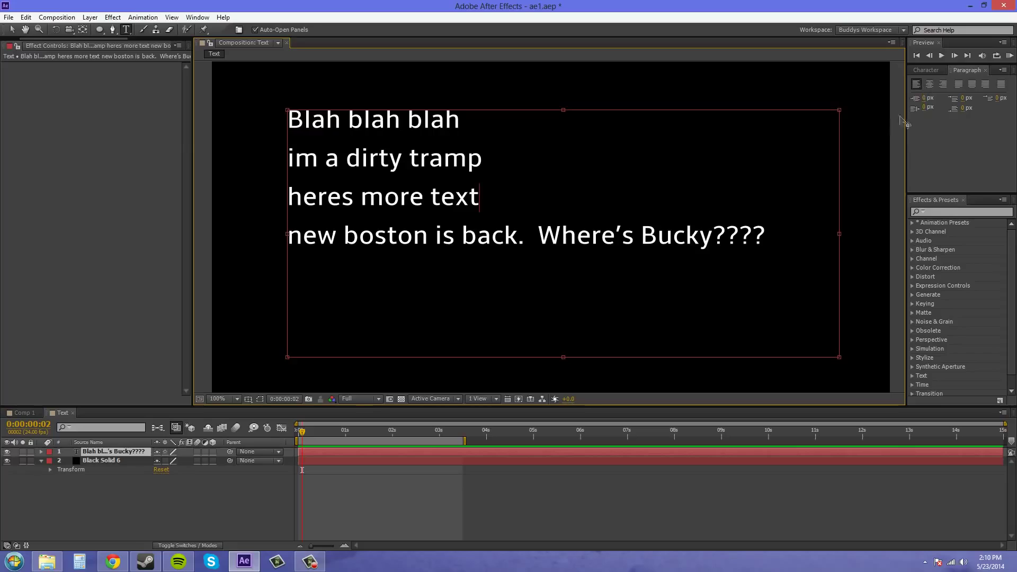
click(484, 159)
click(472, 128)
drag(466, 125, 462, 122)
key(BackSpace)
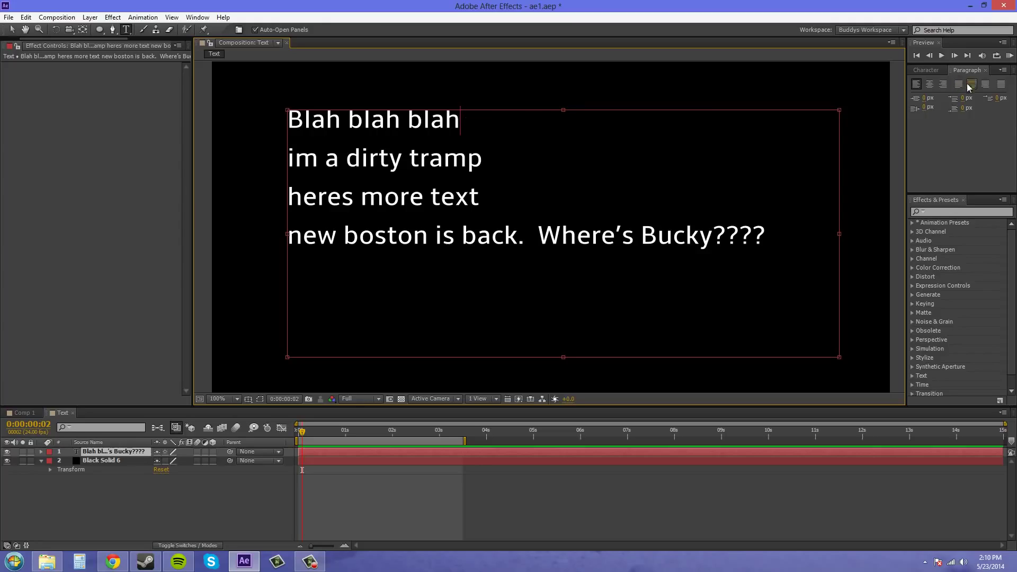
click(929, 84)
click(490, 160)
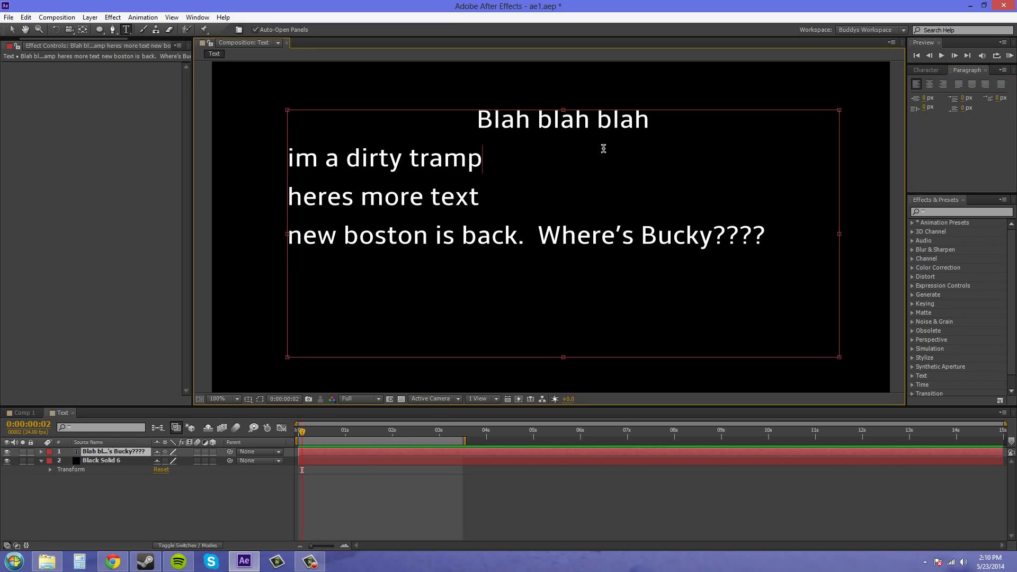
click(942, 84)
click(486, 195)
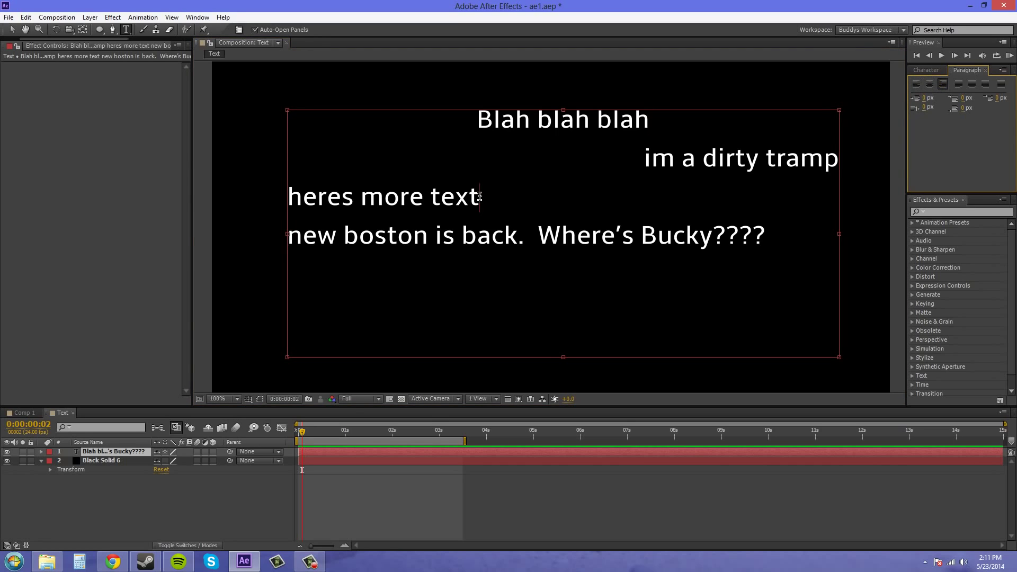
click(929, 84)
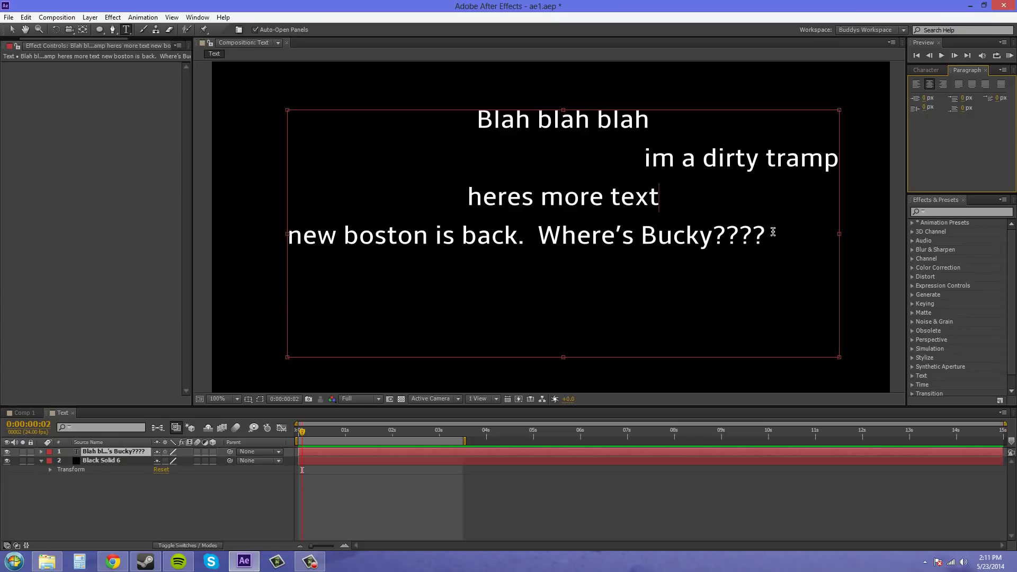
- Select all four lines and try left, center and right alignment on them, ending with left alignment
drag(771, 231, 454, 116)
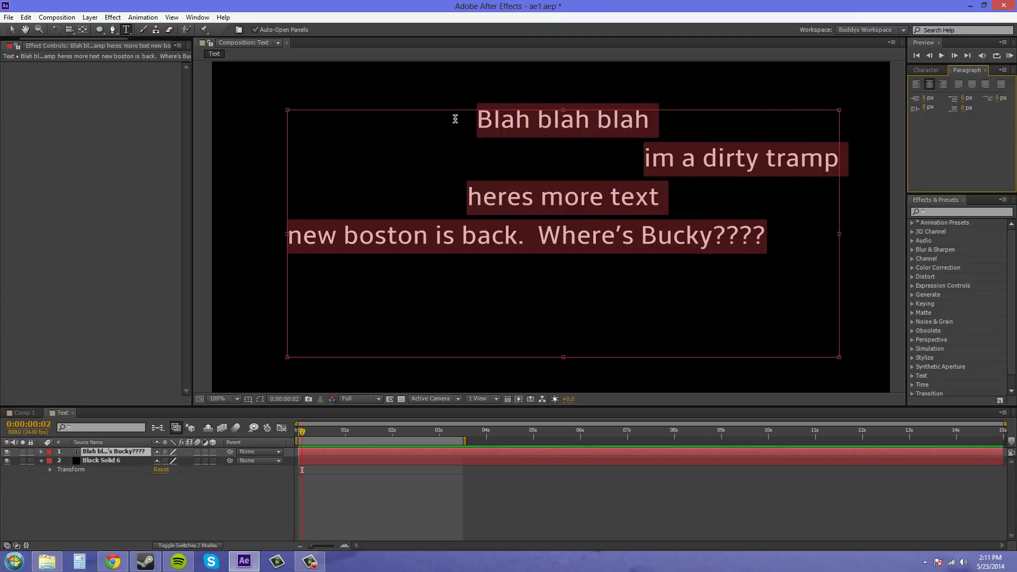
click(915, 84)
click(930, 84)
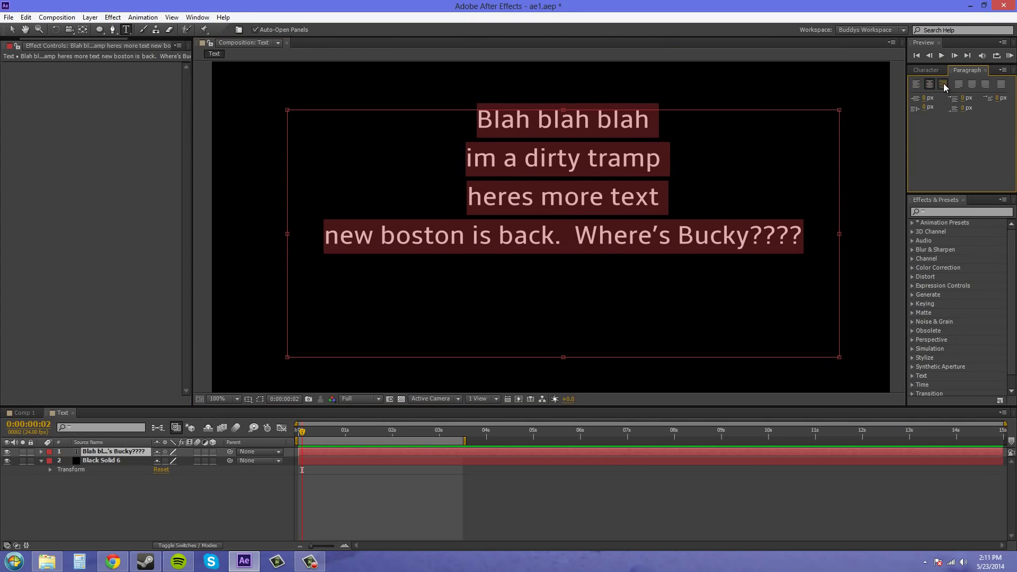
click(943, 84)
click(917, 85)
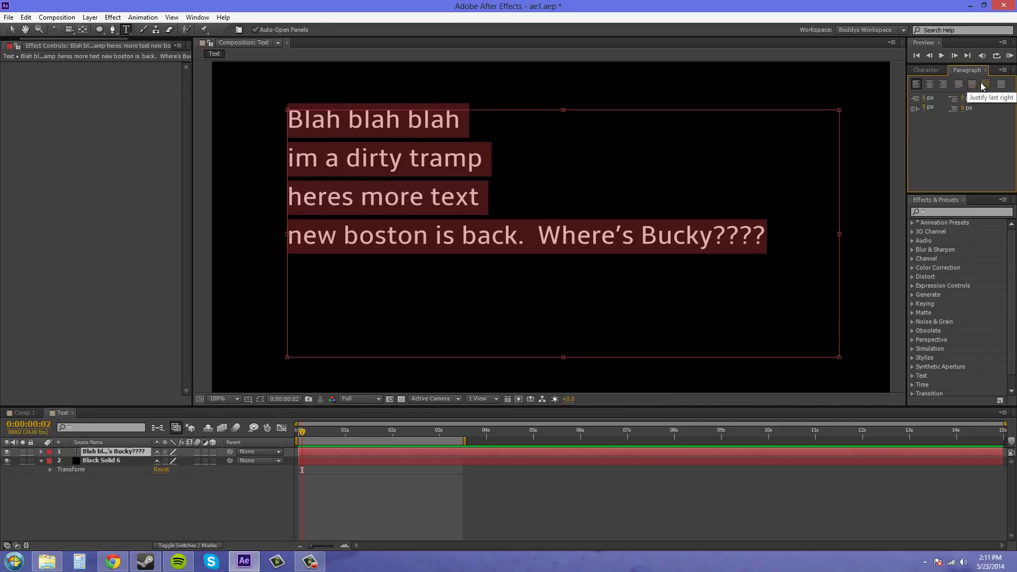
- Try the justify last left, last centered, last right and justify all options on the selected lines, and return them to left alignment
click(958, 84)
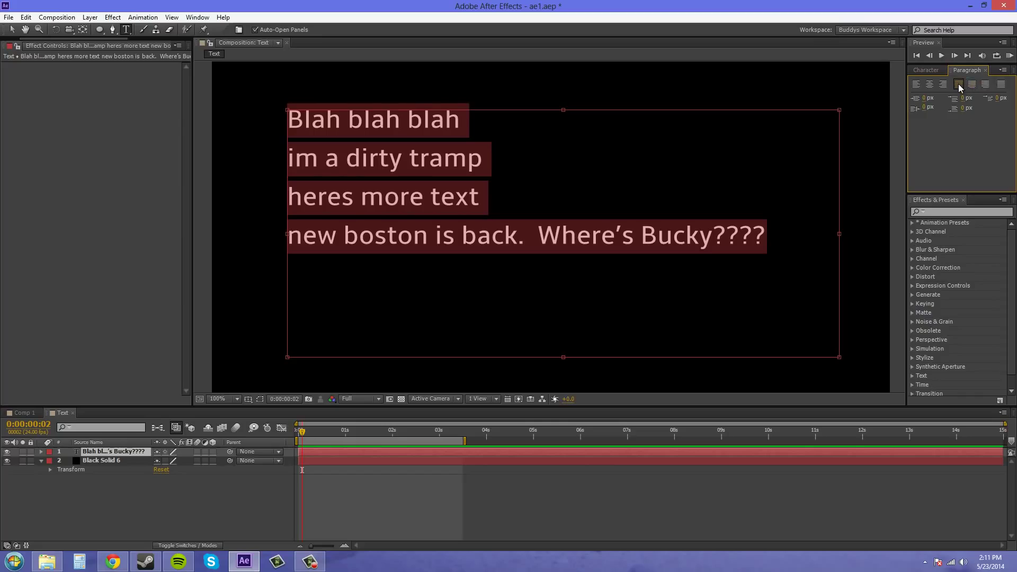
click(977, 85)
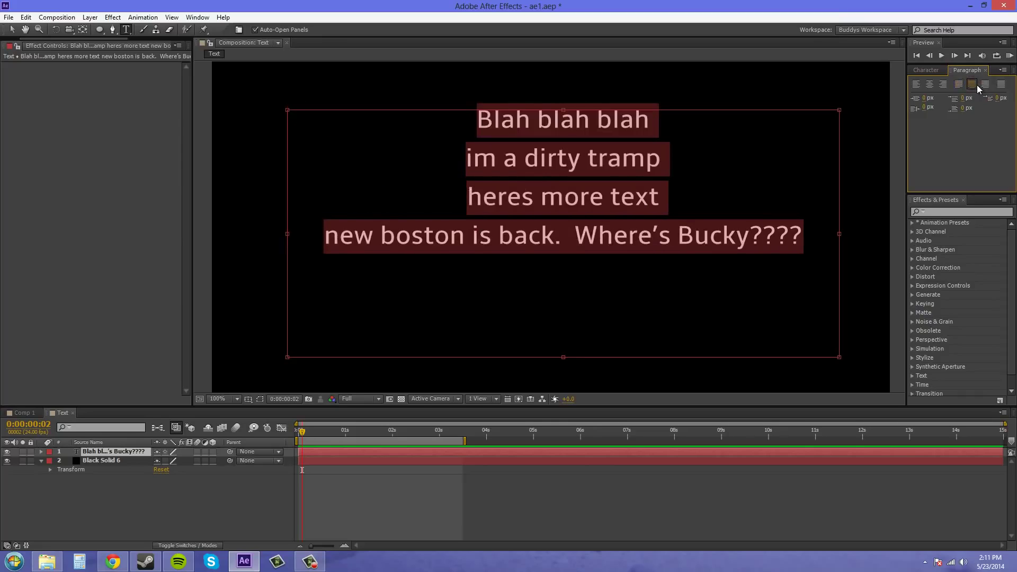
click(985, 84)
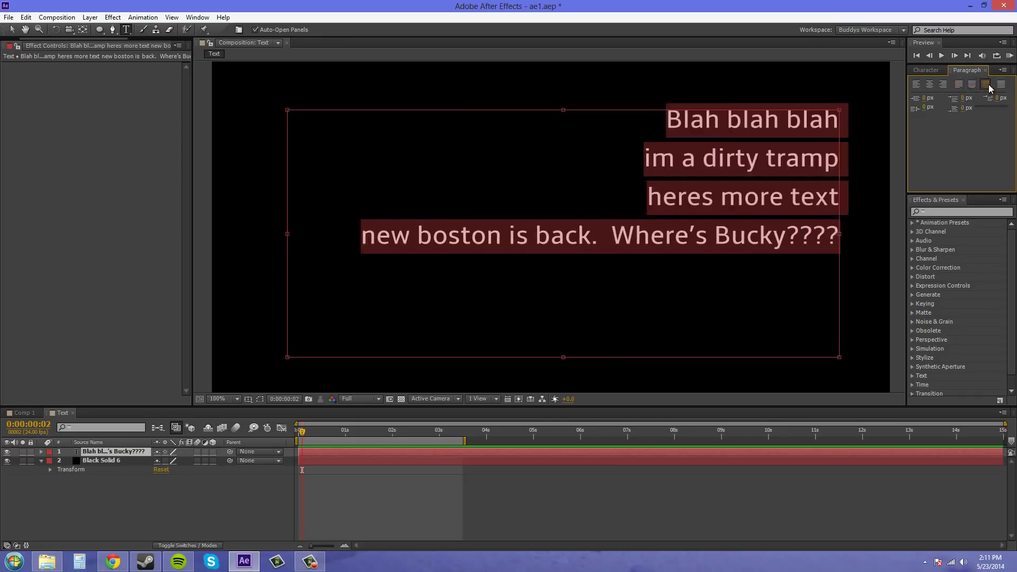
click(1001, 84)
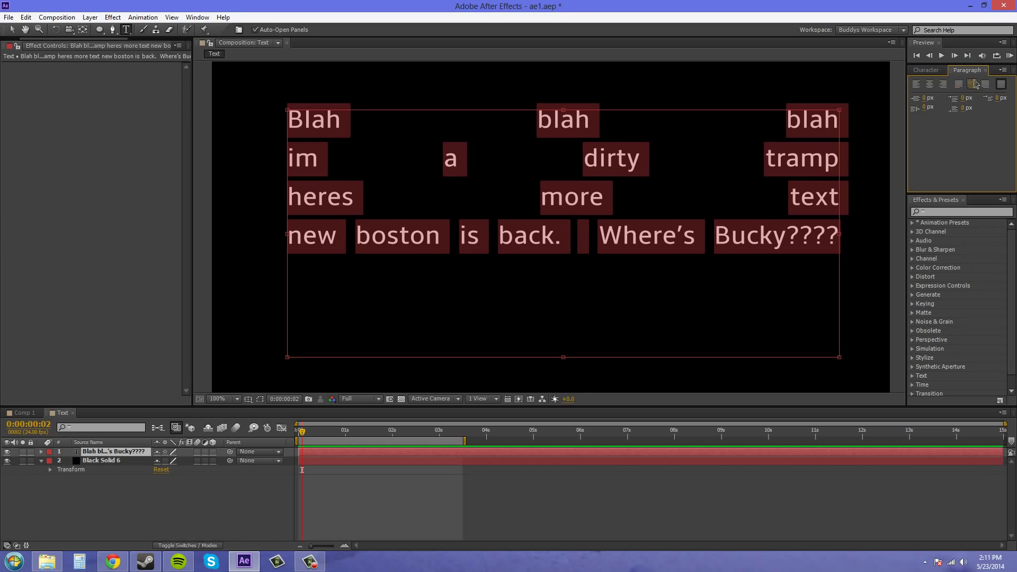
click(928, 84)
click(916, 83)
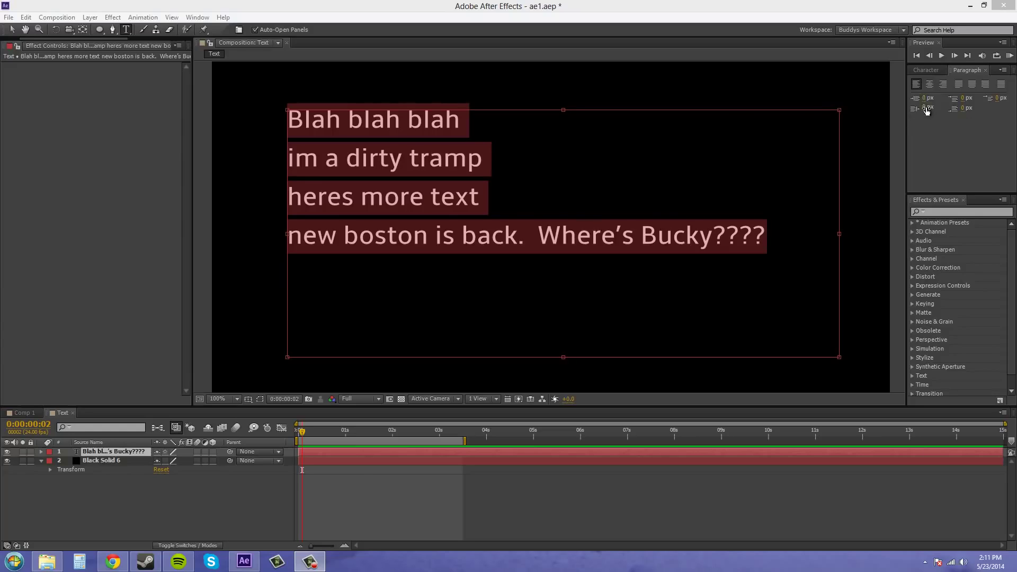
- Try increasing the right indent of the selected text lines and reset it to 0 px
mouse_move(925, 101)
mouse_down()
mouse_move(963, 102)
mouse_move(931, 108)
mouse_up()
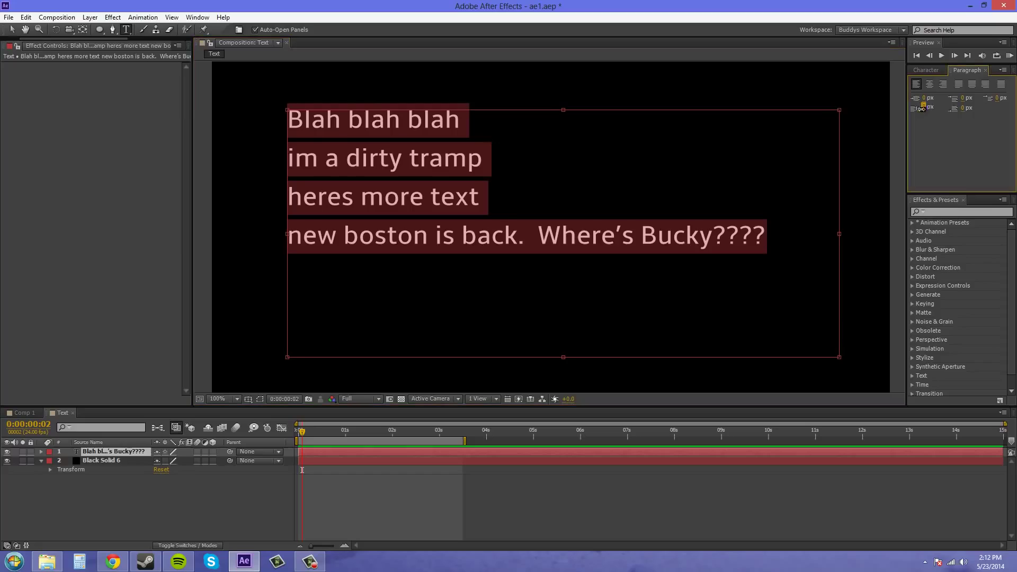
drag(865, 116, 900, 118)
drag(910, 119, 913, 119)
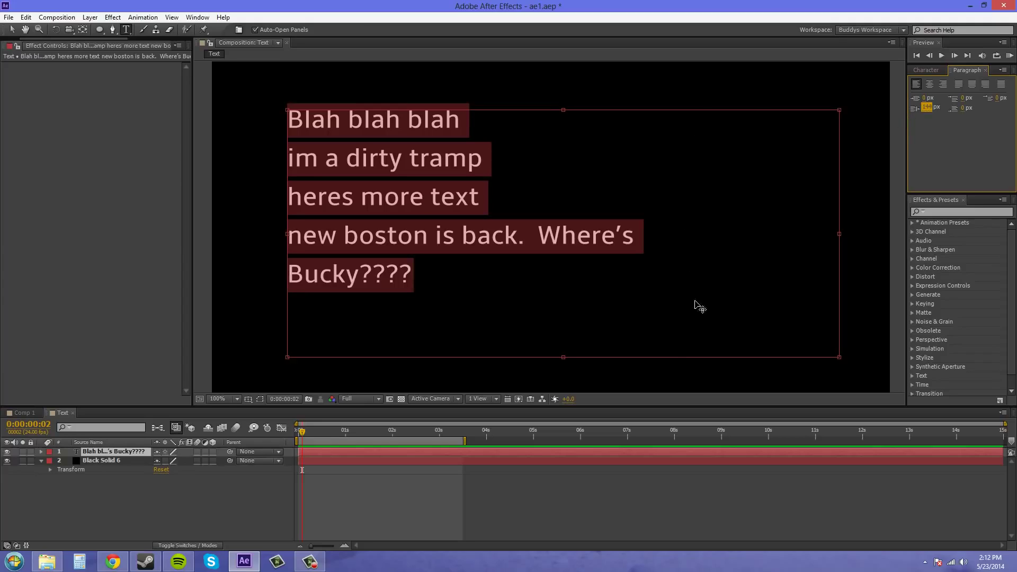
click(928, 111)
text(0)
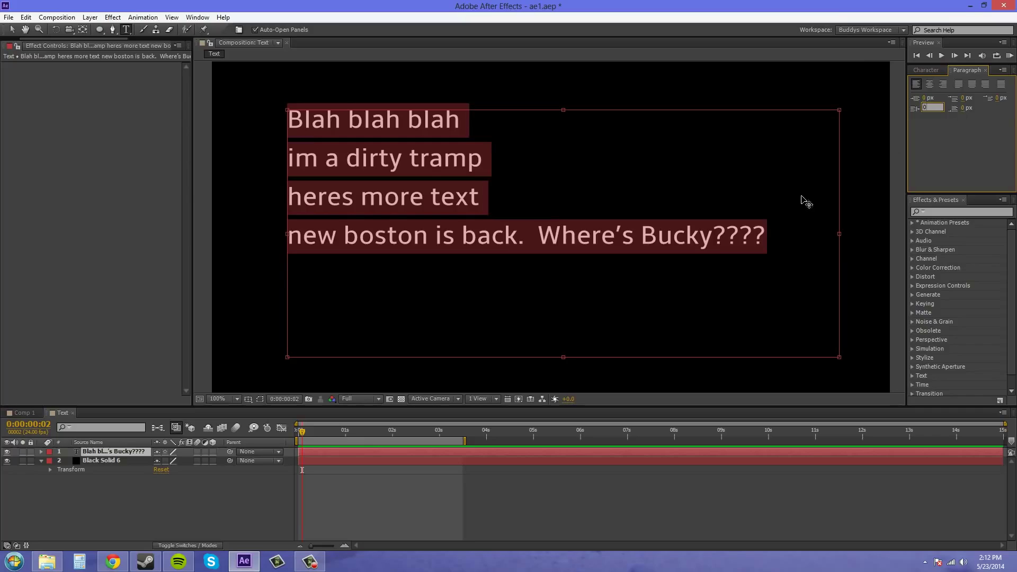
- Reselect all four text lines and try the space before and space after paragraph settings on them
click(761, 240)
drag(763, 238, 263, 124)
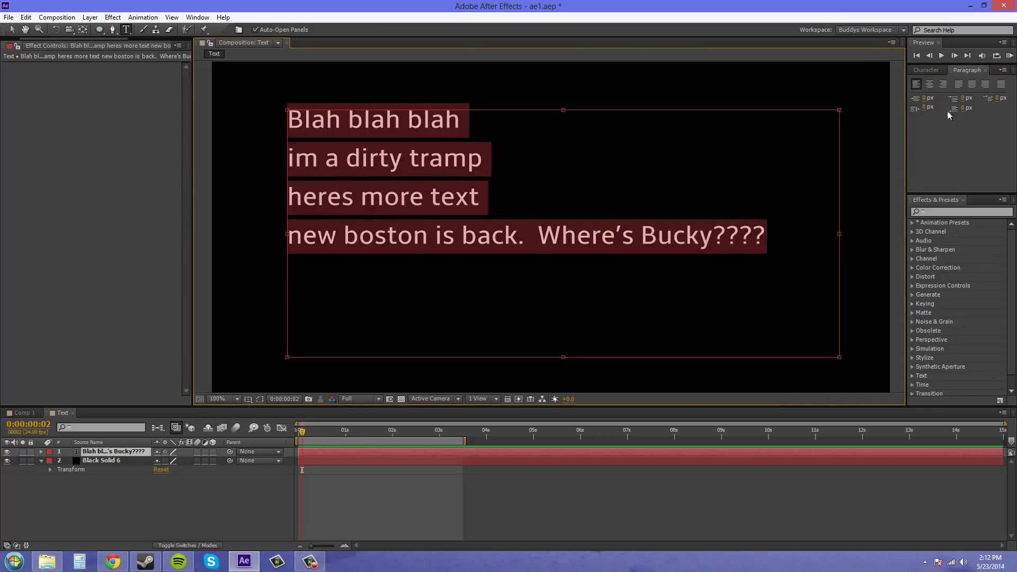
mouse_move(962, 101)
mouse_down()
mouse_move(997, 102)
mouse_move(973, 103)
mouse_move(982, 103)
mouse_move(963, 113)
mouse_move(977, 112)
mouse_move(960, 117)
mouse_up()
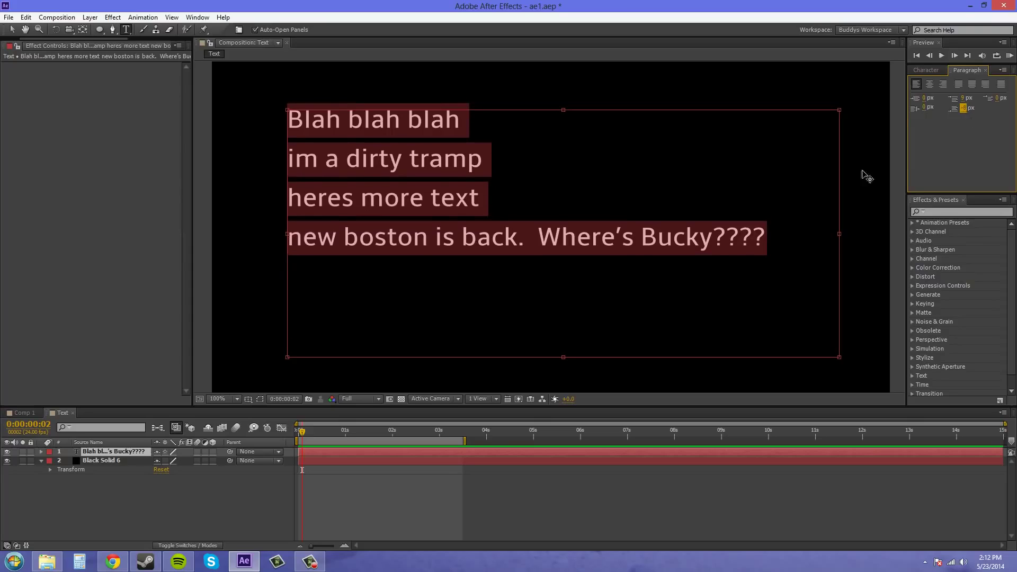
- Extend the "heres more text" line with a period and enough space-separated filler characters to wrap over two more lines
click(491, 203)
text(. dk)
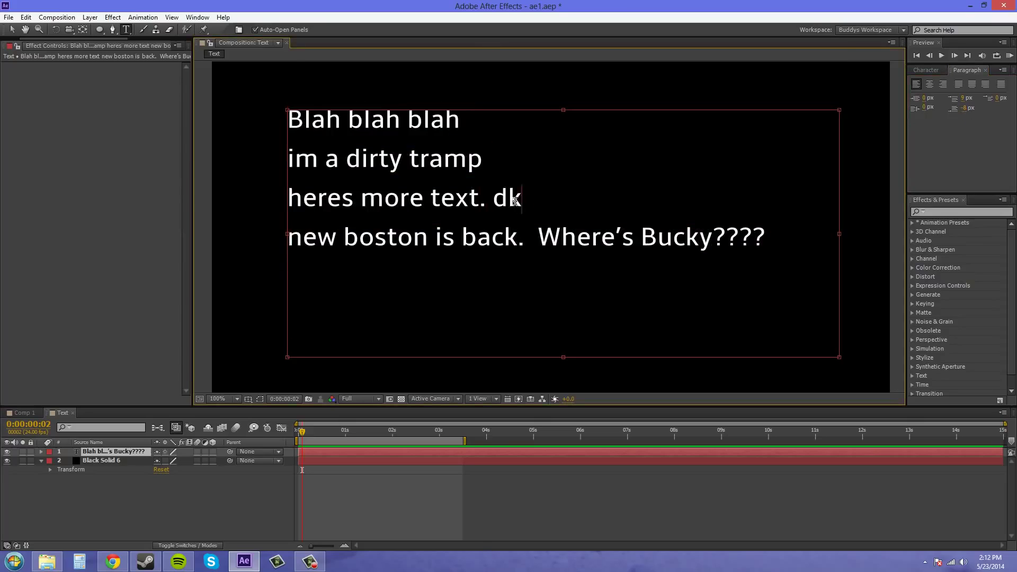
text(jakldjfajlkfjdakfkljdaklfjakljfkldjafjakjfjkdjf)
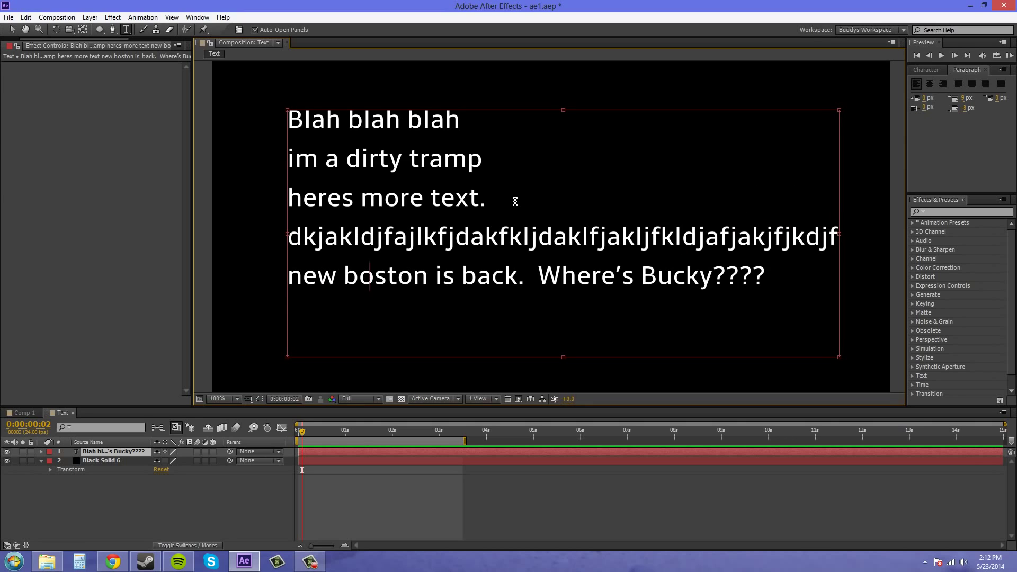
text(kajfkldjkja)
key(BackSpace)
key(BackSpace)
key(BackSpace)
key(BackSpace)
key(BackSpace)
key(BackSpace)
key(BackSpace)
key(BackSpace)
key(BackSpace)
key(BackSpace)
key(BackSpace)
key(BackSpace)
key(BackSpace)
key(BackSpace)
key(BackSpace)
key(BackSpace)
key(BackSpace)
key(BackSpace)
key(BackSpace)
key(BackSpace)
key(BackSpace)
key(BackSpace)
key(BackSpace)
key(BackSpace)
key(BackSpace)
key(BackSpace)
key(BackSpace)
key(BackSpace)
key(BackSpace)
key(BackSpace)
text(akjdfkadj ak)
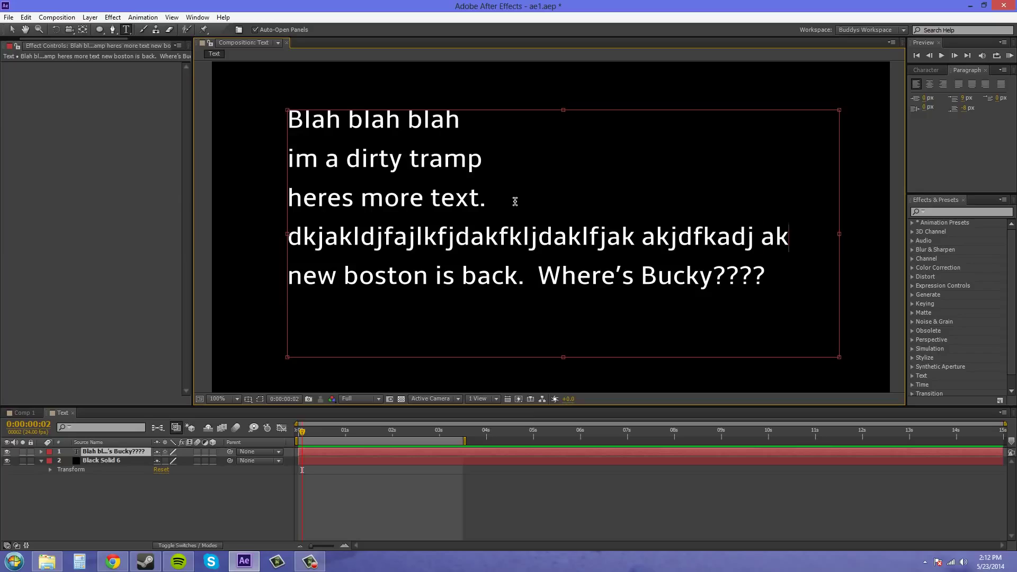
text(ke3dk k kakdk39)
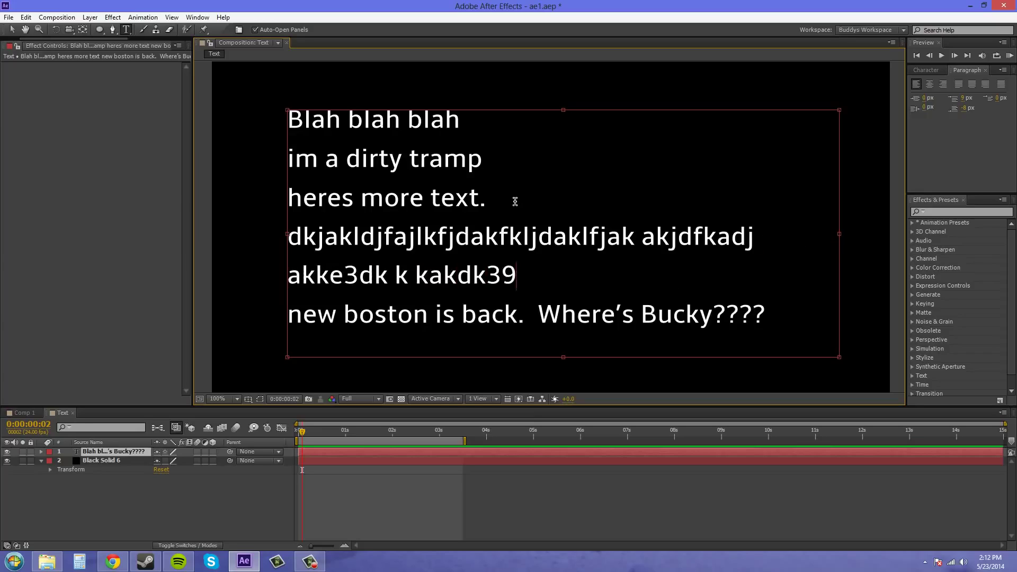
text( kdafkj akj a kaje ak jk)
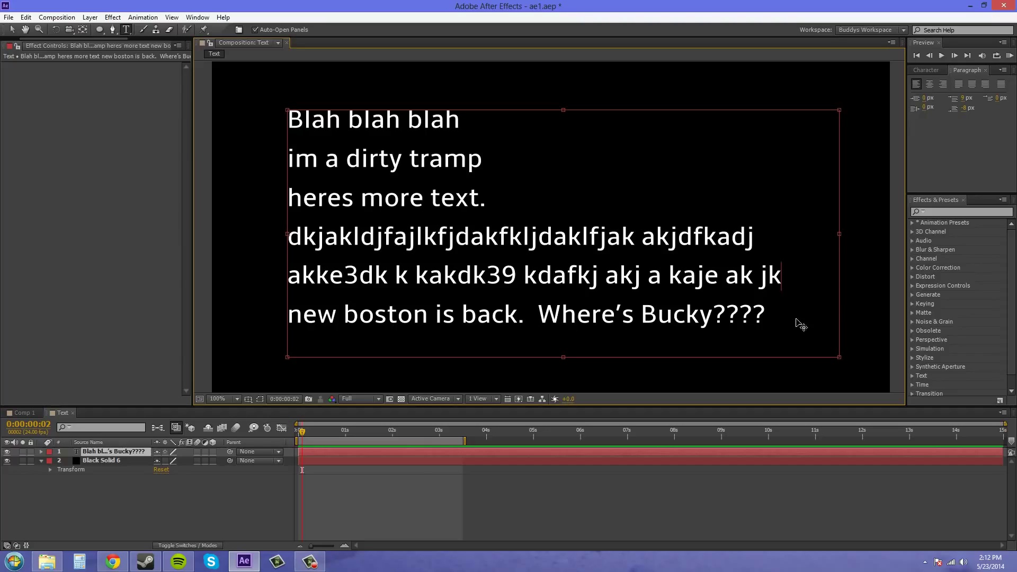
- Select all the text, try a larger space before paragraph and a different space after, and reset both to 0 px
drag(779, 314, 287, 121)
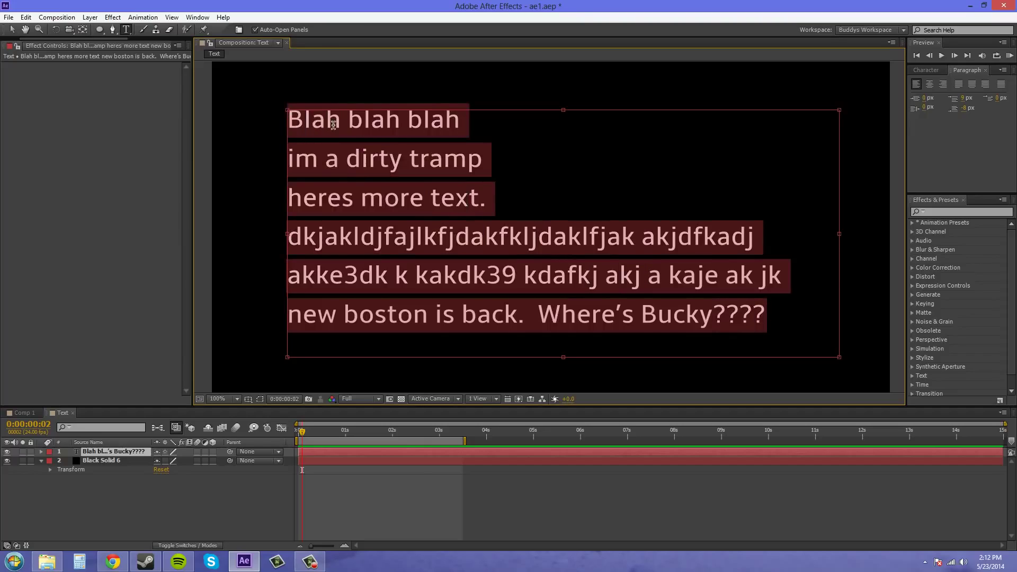
drag(958, 101, 470, 256)
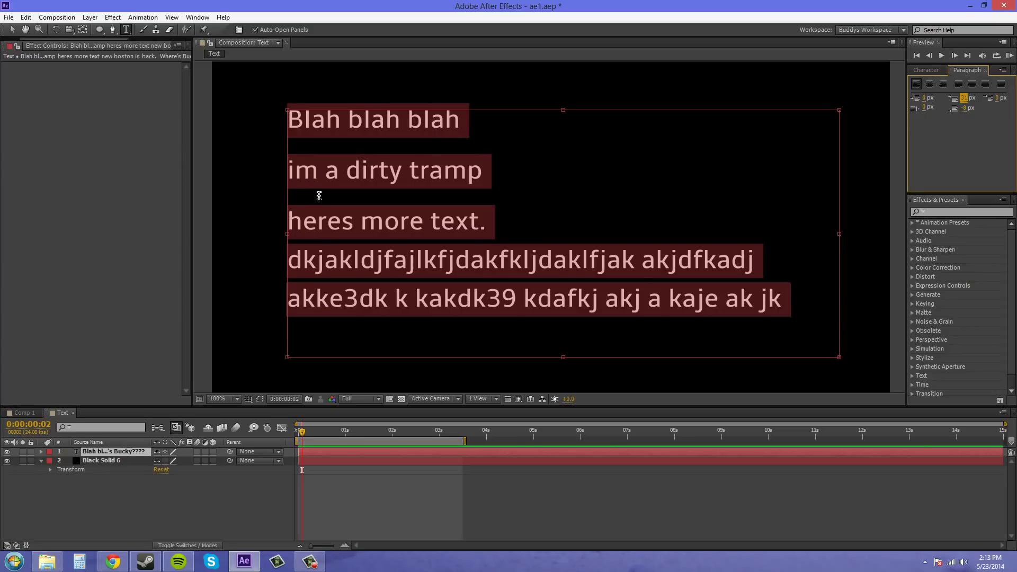
mouse_move(967, 101)
mouse_down()
mouse_move(985, 110)
mouse_move(978, 116)
mouse_up()
click(965, 99)
text(0)
key(Return)
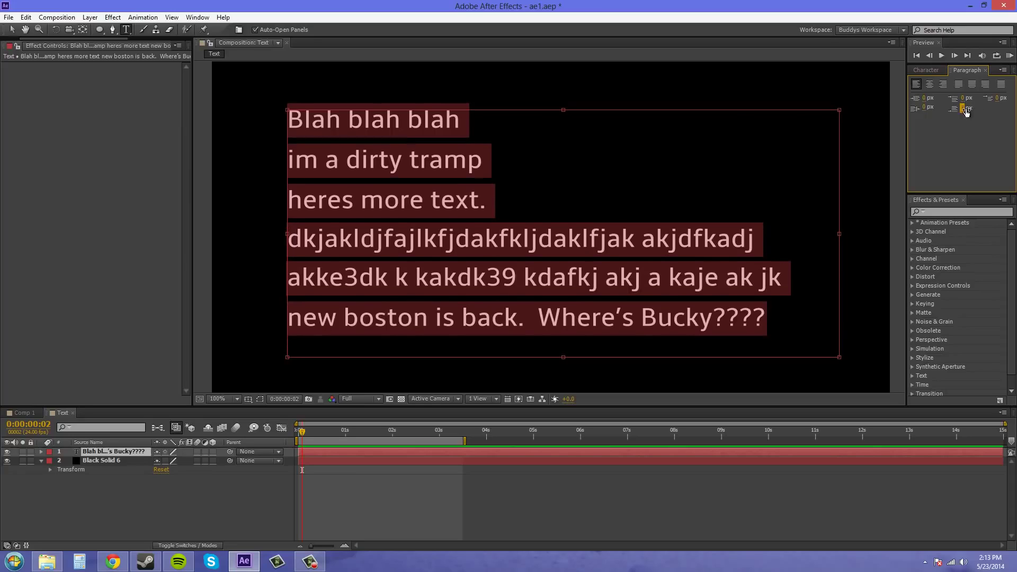
click(966, 110)
text(0)
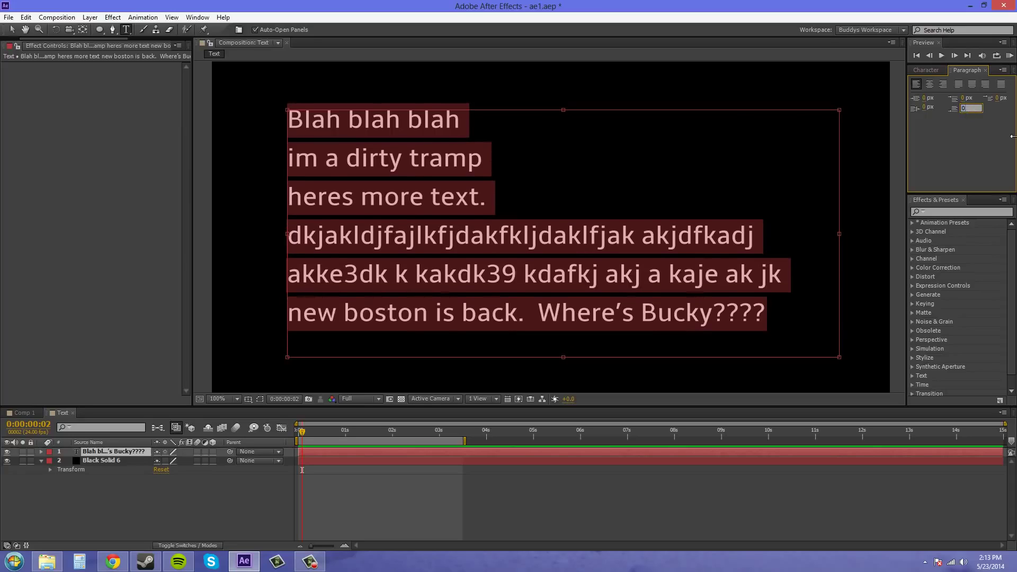
- Try a first-line indent on the selected paragraphs and reset it to 0 px
mouse_move(999, 101)
mouse_down()
mouse_move(1016, 100)
mouse_move(996, 100)
mouse_move(1004, 101)
mouse_up()
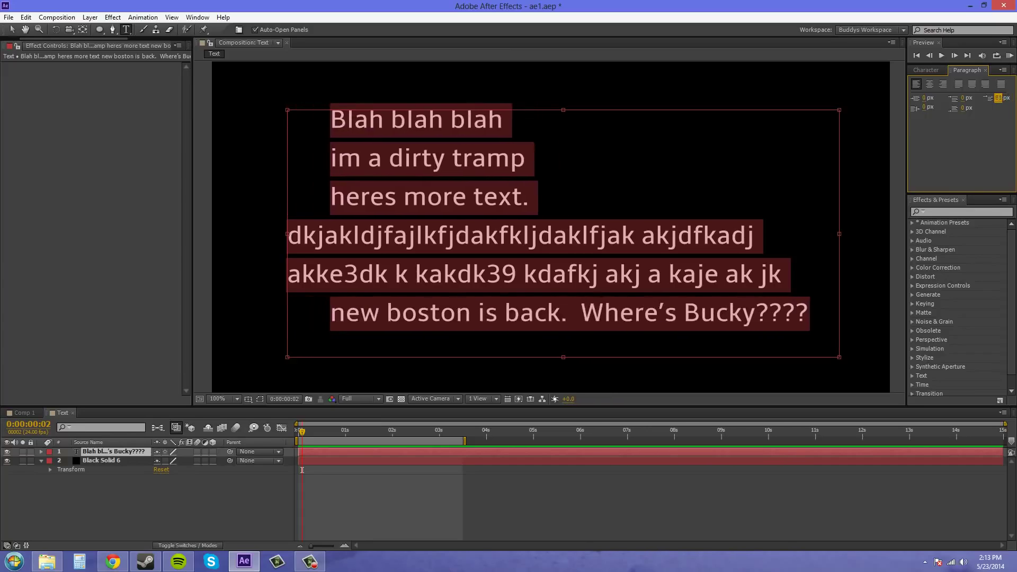
click(999, 99)
text(0)
key(Return)
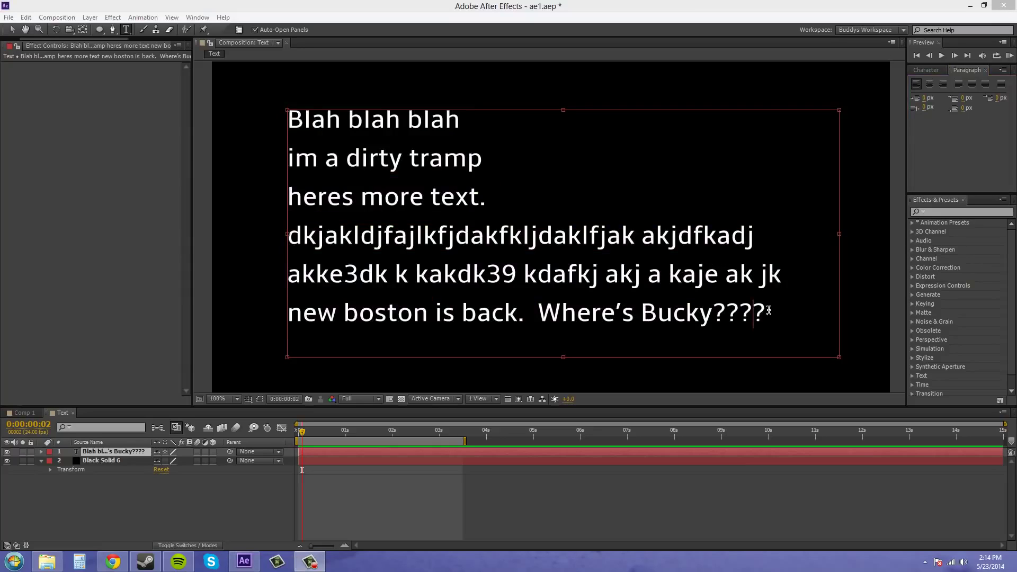
- Select all the text lines and reset their paragraph settings to the defaults
drag(771, 310, 283, 124)
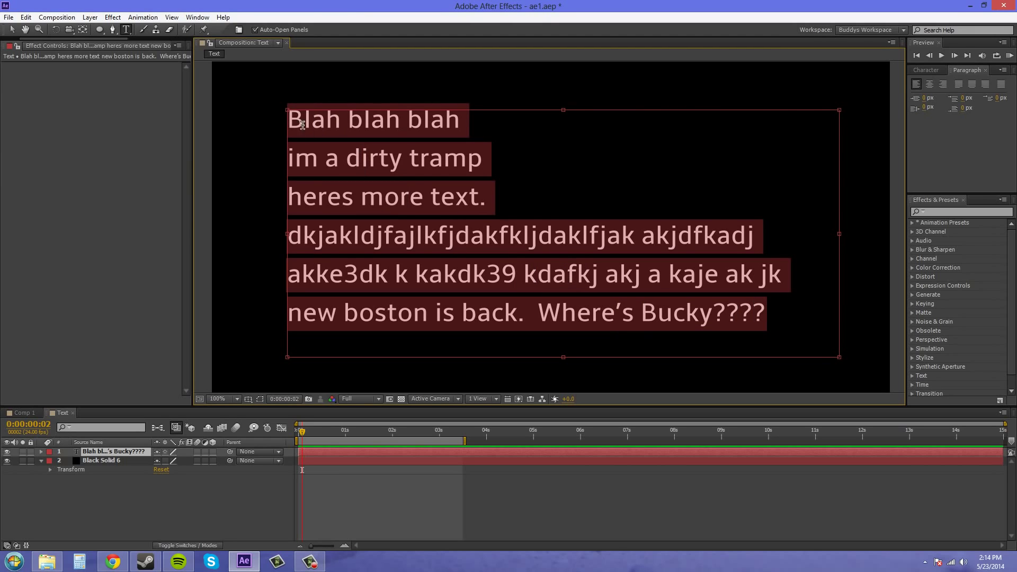
click(1002, 71)
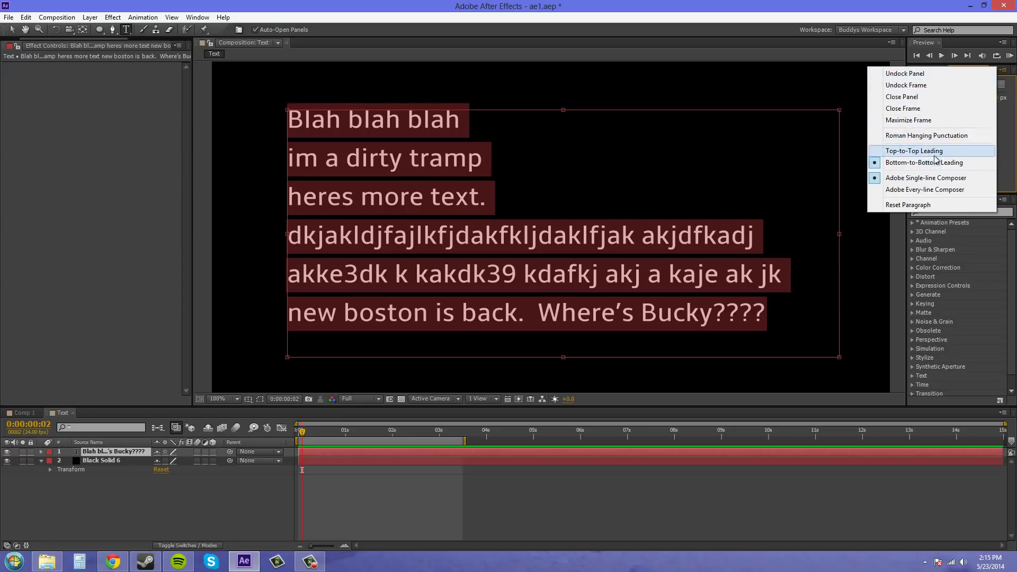
click(898, 206)
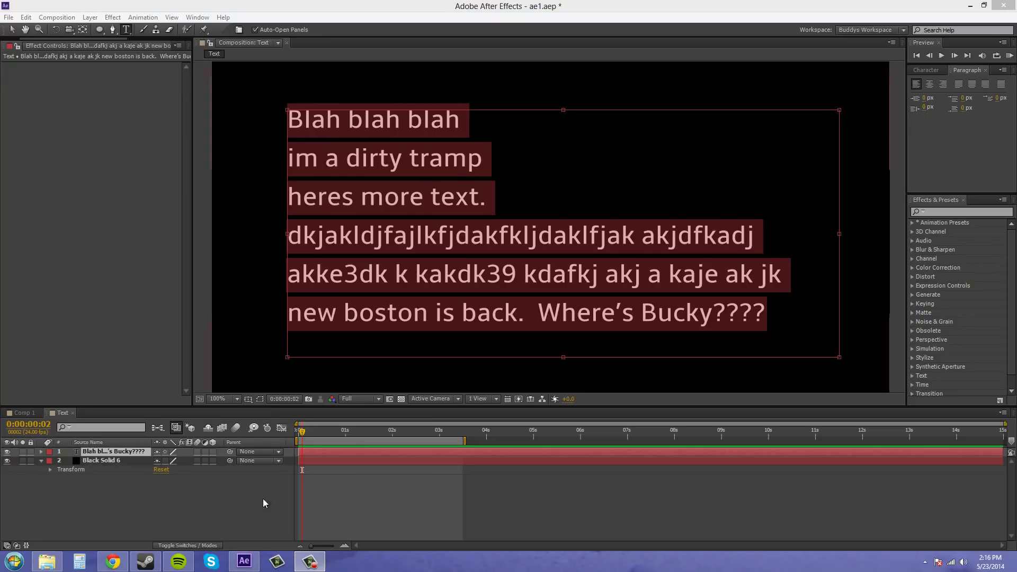
- Try Edit Text on the multi-line text layer and leave text editing
click(106, 460)
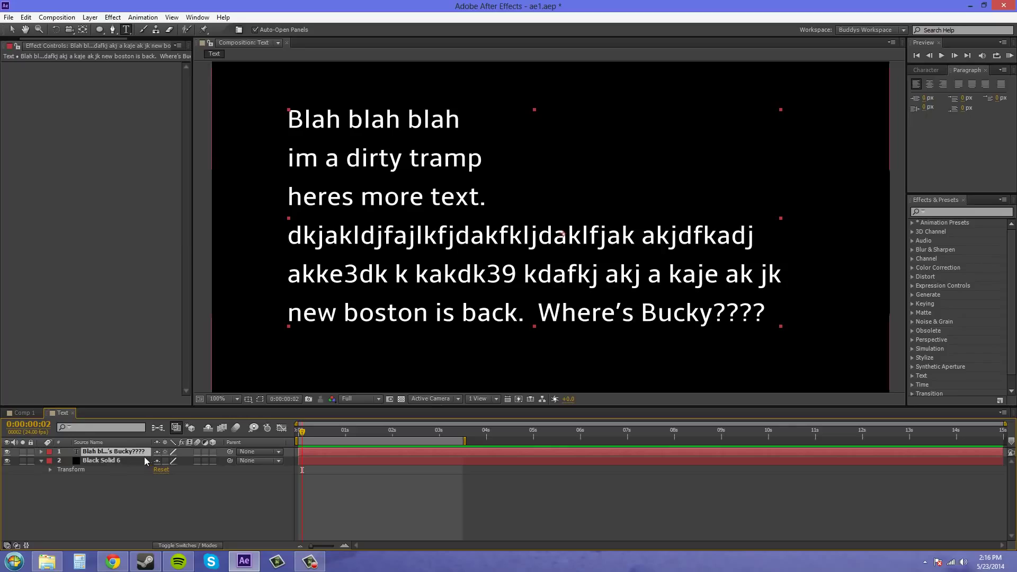
right_click(526, 240)
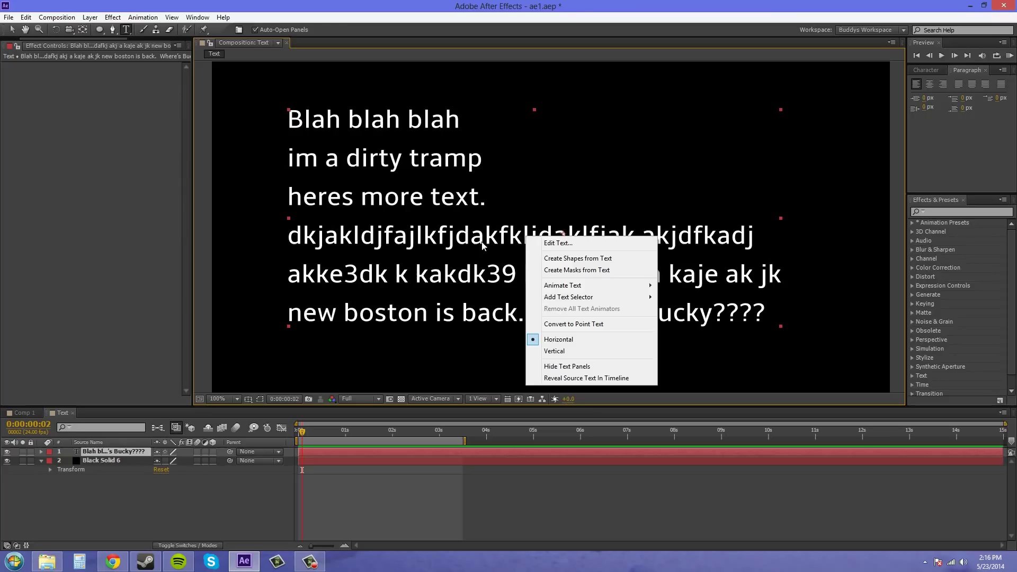
click(563, 243)
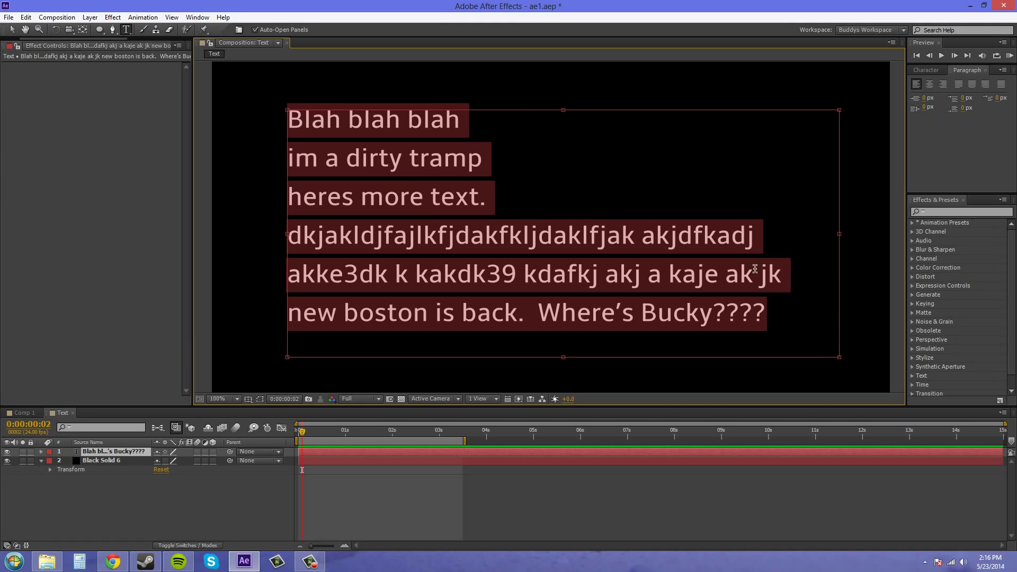
click(132, 461)
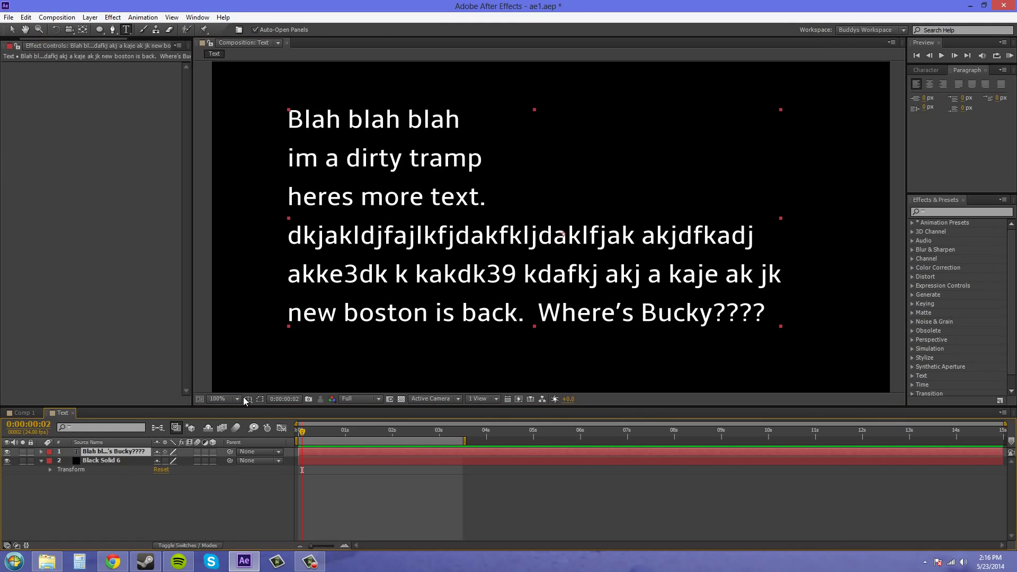
- Convert the multi-line paragraph text layer to point text
right_click(495, 275)
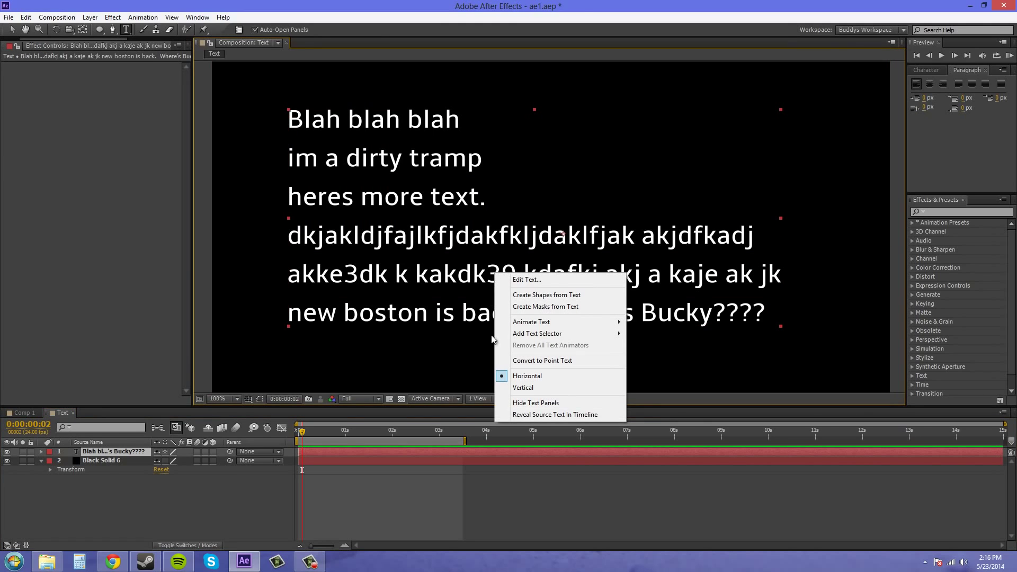
click(557, 361)
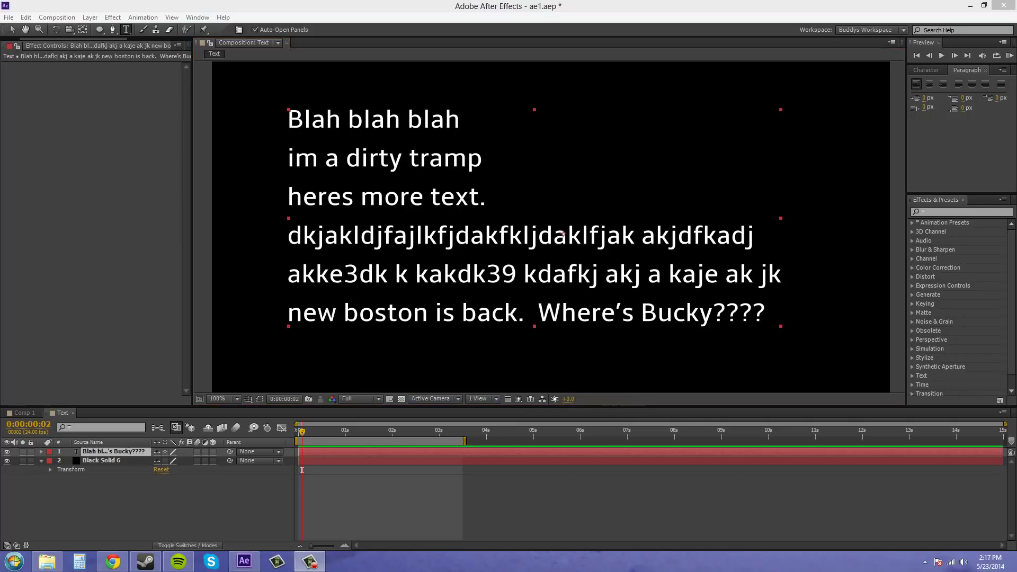
right_click(457, 247)
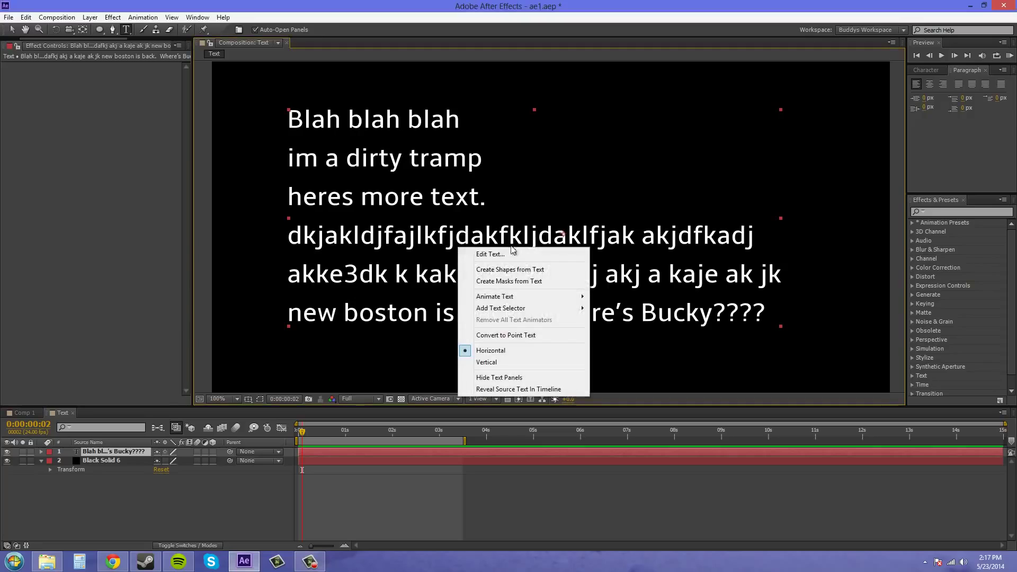
click(524, 336)
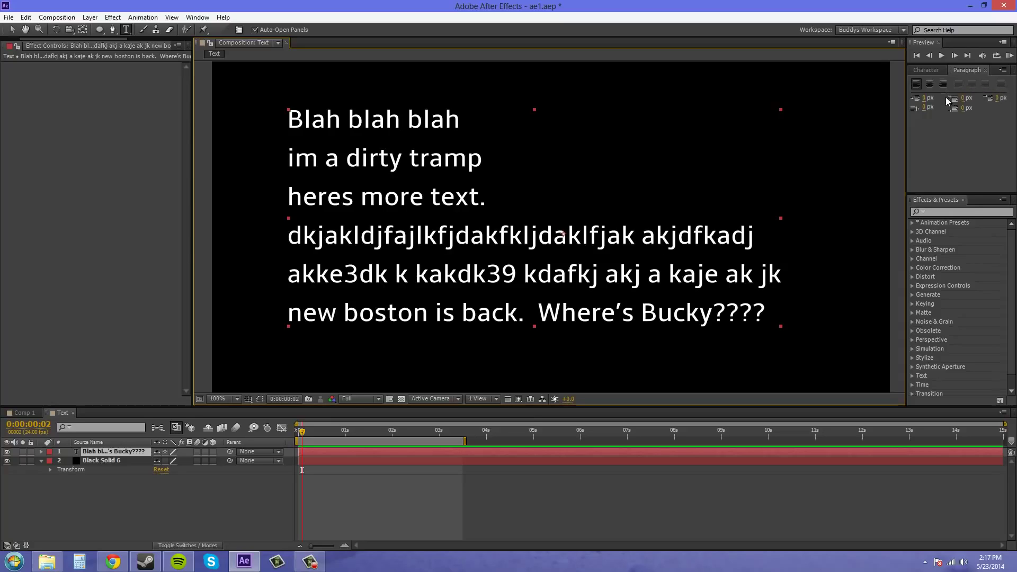
- Try a larger space before paragraph on the point text layer and reset it to 0 px
mouse_move(963, 98)
mouse_down()
mouse_move(978, 103)
mouse_move(969, 103)
mouse_up()
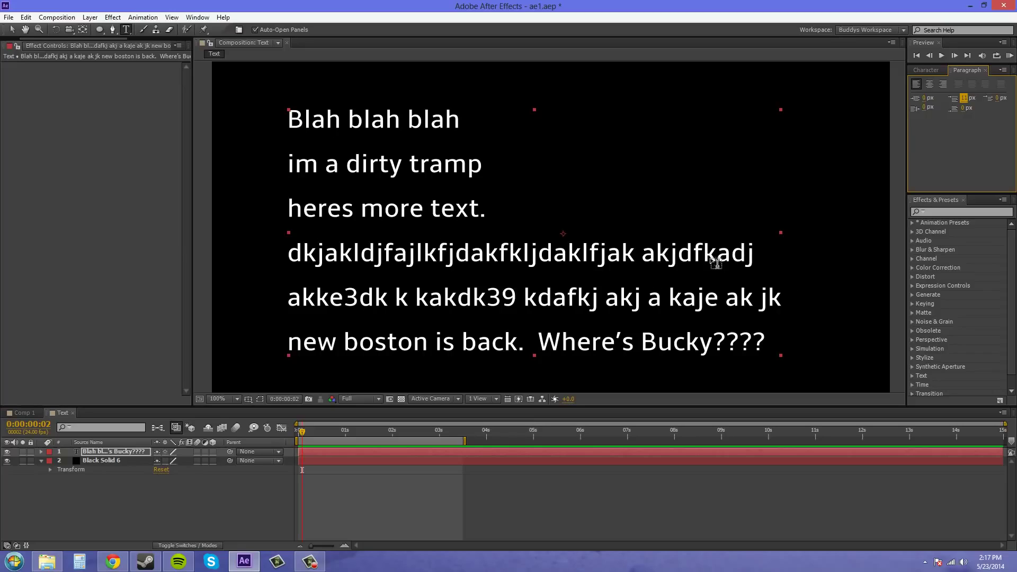
click(964, 100)
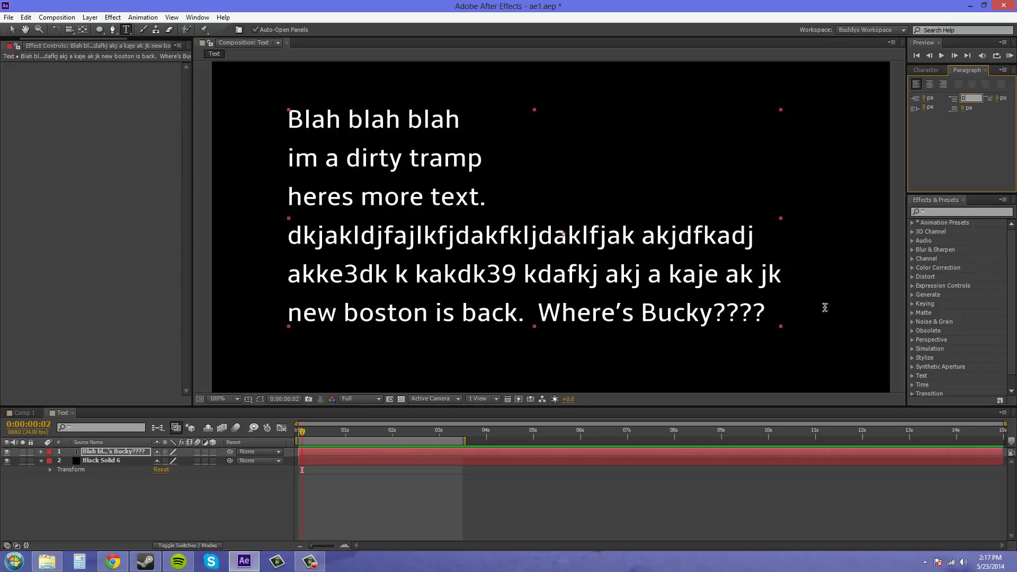
- Create a new point text layer above the first text line, enter filler characters in it and delete them
click(605, 81)
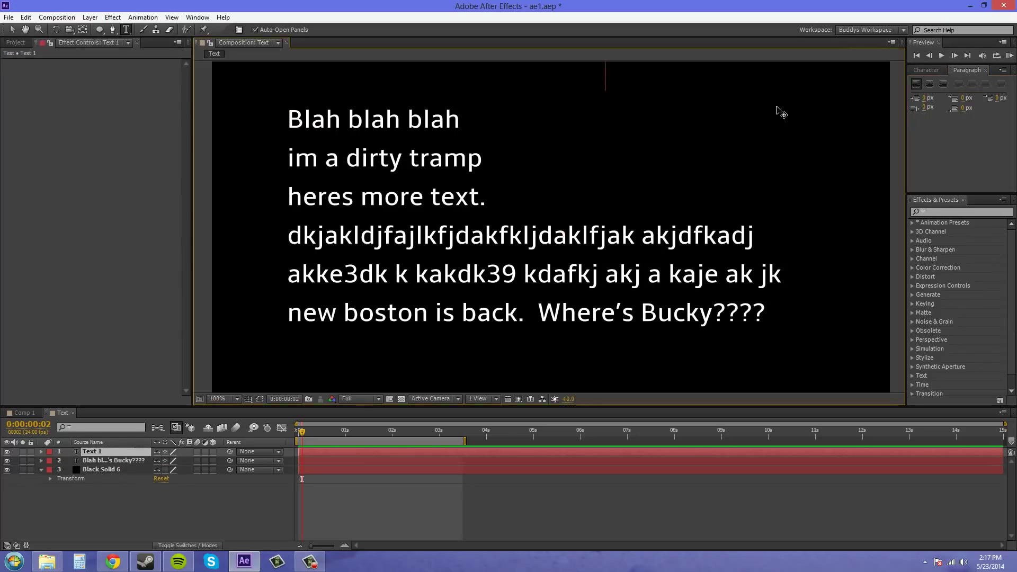
text(dajdjaf)
key(BackSpace)
key(BackSpace)
key(BackSpace)
key(BackSpace)
key(BackSpace)
key(BackSpace)
- Select the "Blah blah blah" text layer and inspect its conversion and horizontal or vertical orientation options
right_click(529, 267)
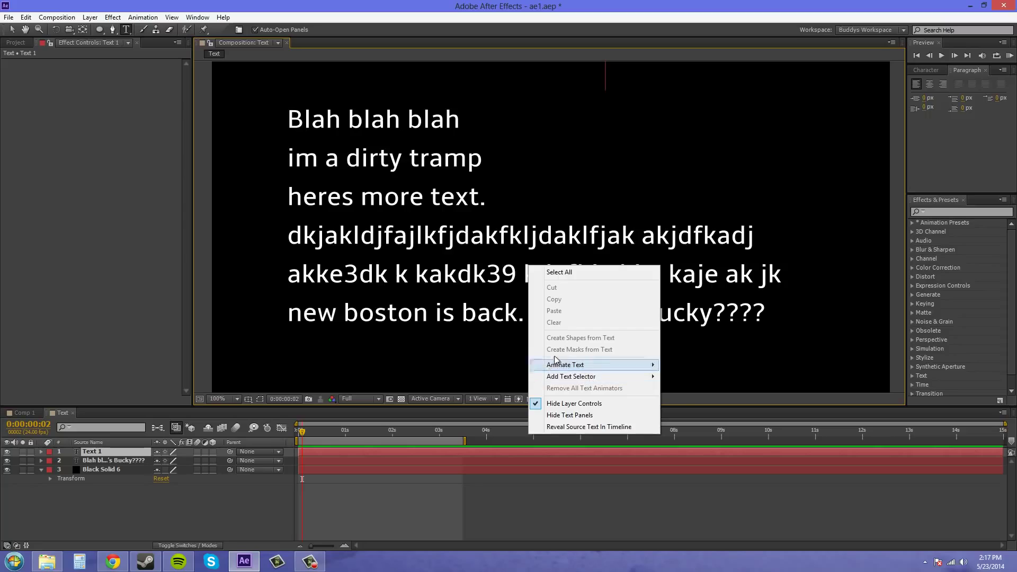
click(218, 484)
click(95, 461)
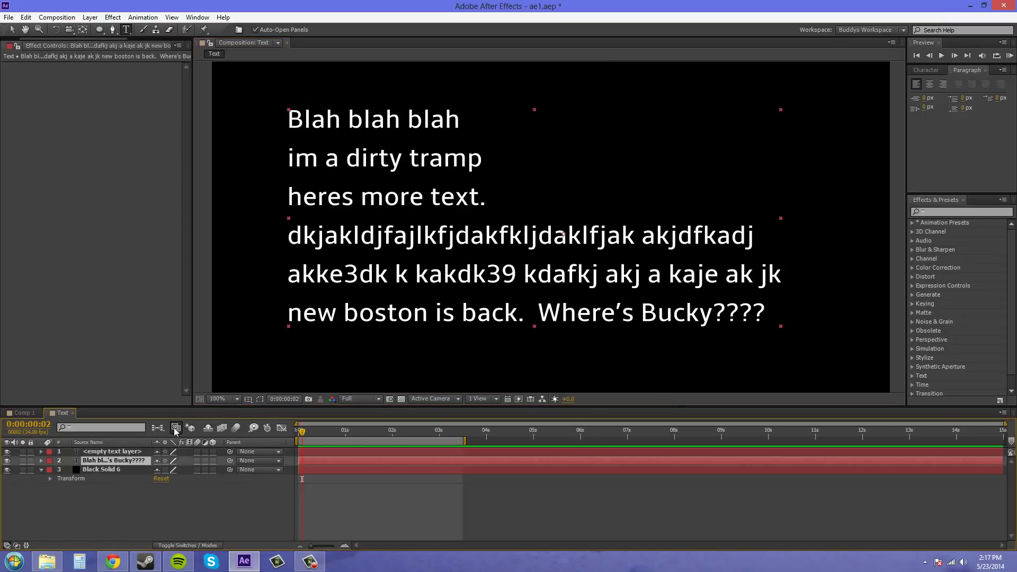
right_click(464, 262)
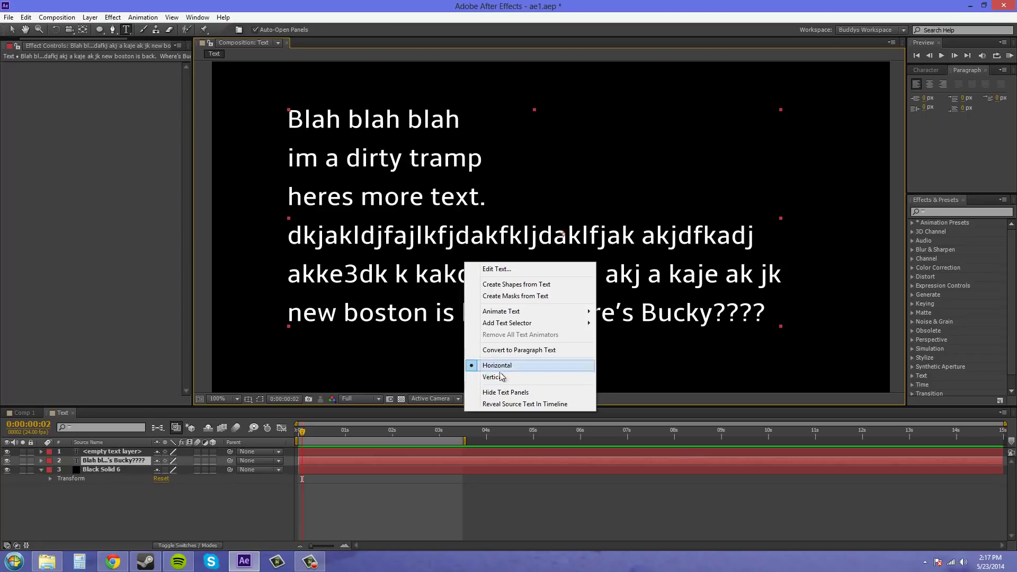
mouse_move(508, 314)
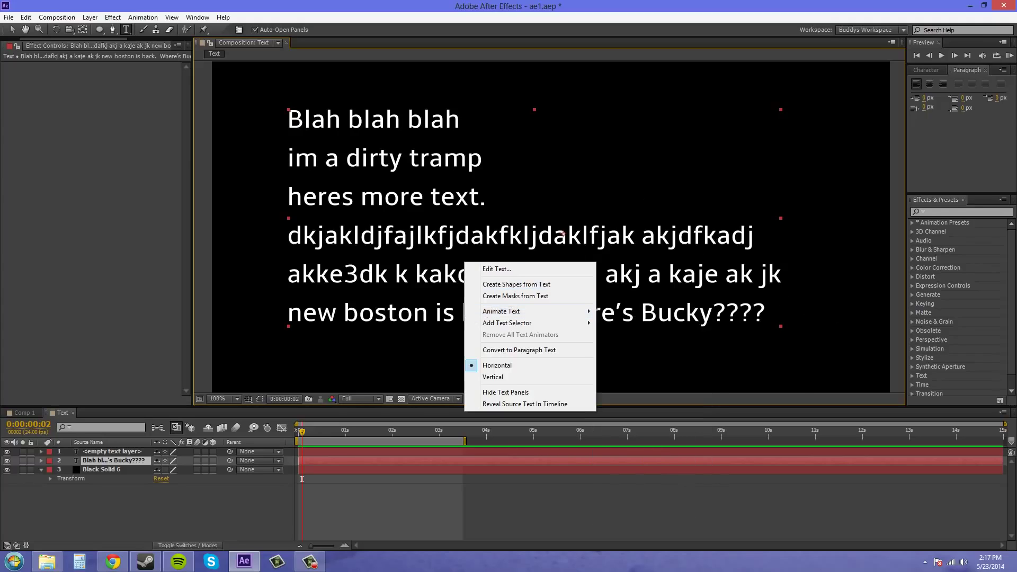
key(Escape)
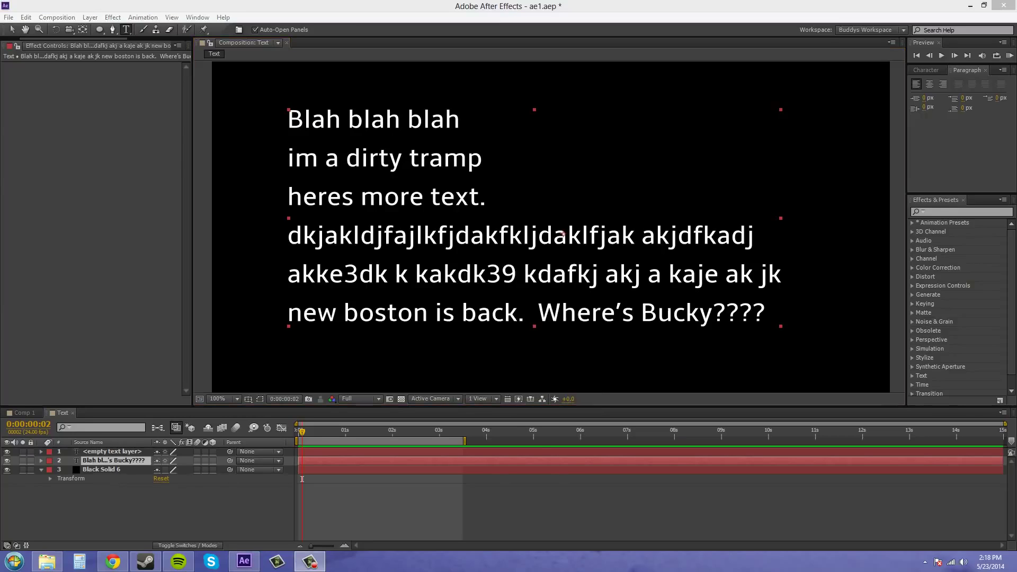